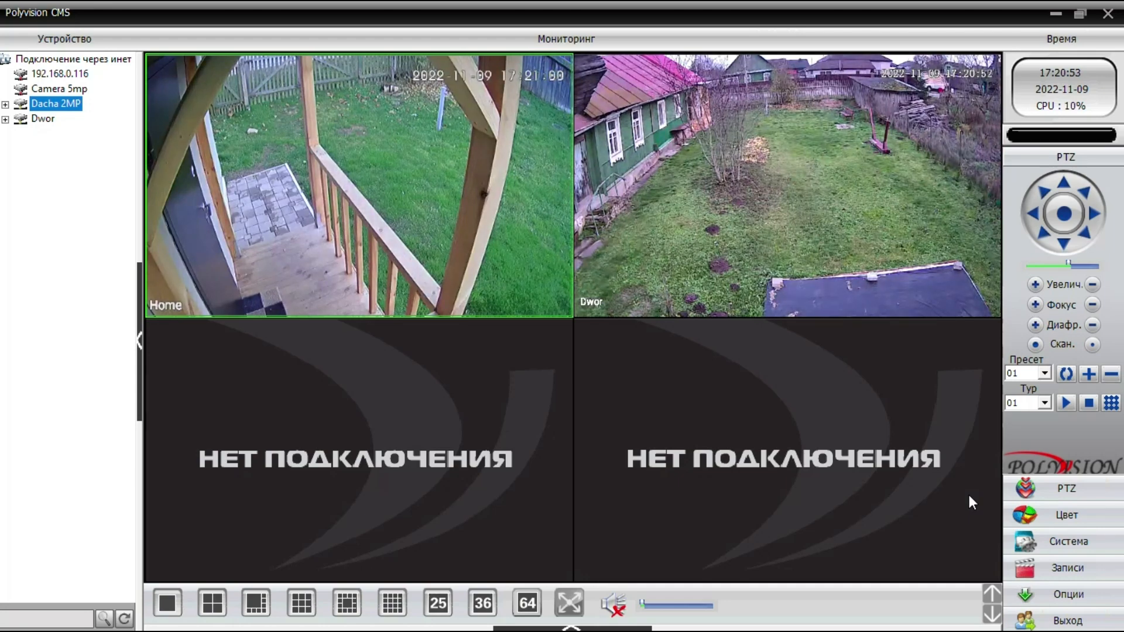
View the recordings archive (Архив записей) search and playback window, and close it
click(1066, 544)
click(1075, 562)
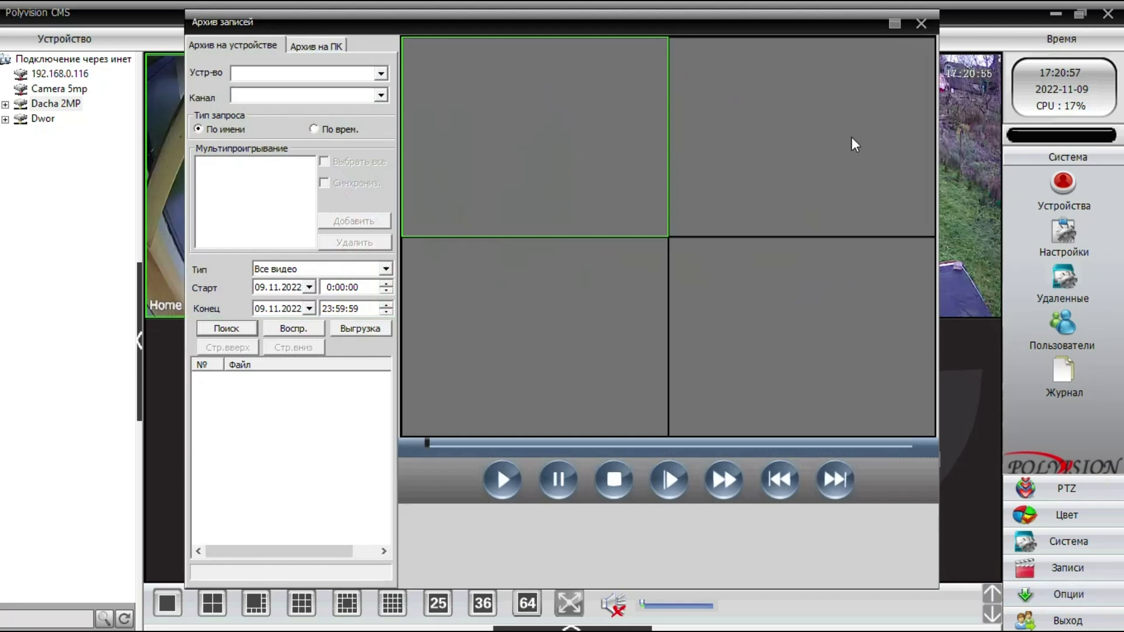
click(921, 24)
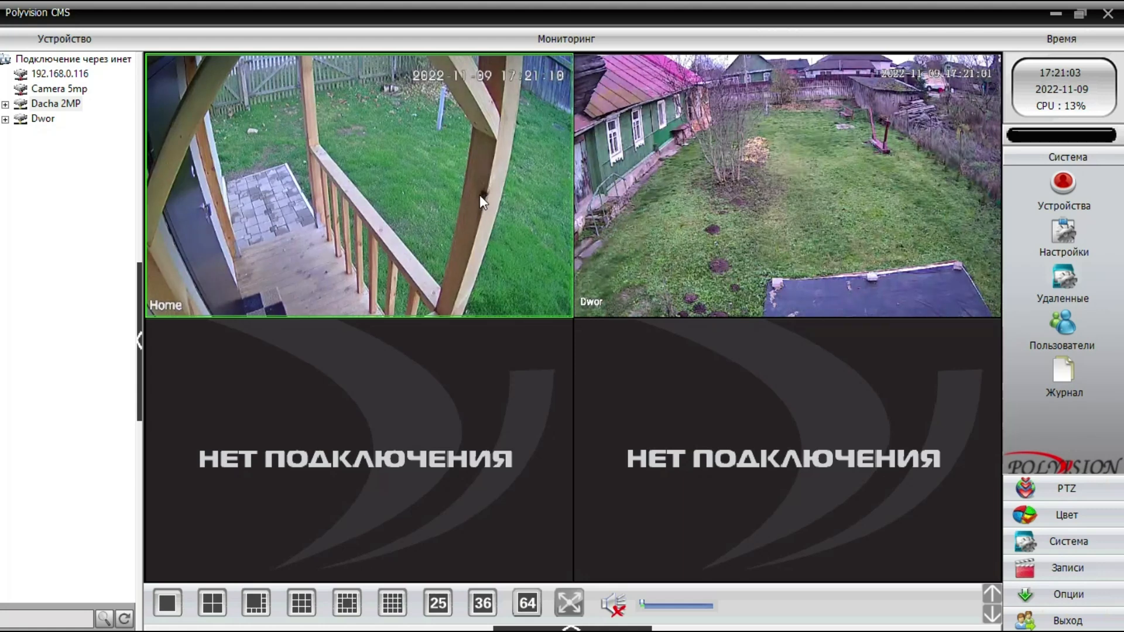
Examine the setting categories in the Home camera's device configuration, from recordings archive and tools to information, and close it
right_click(444, 196)
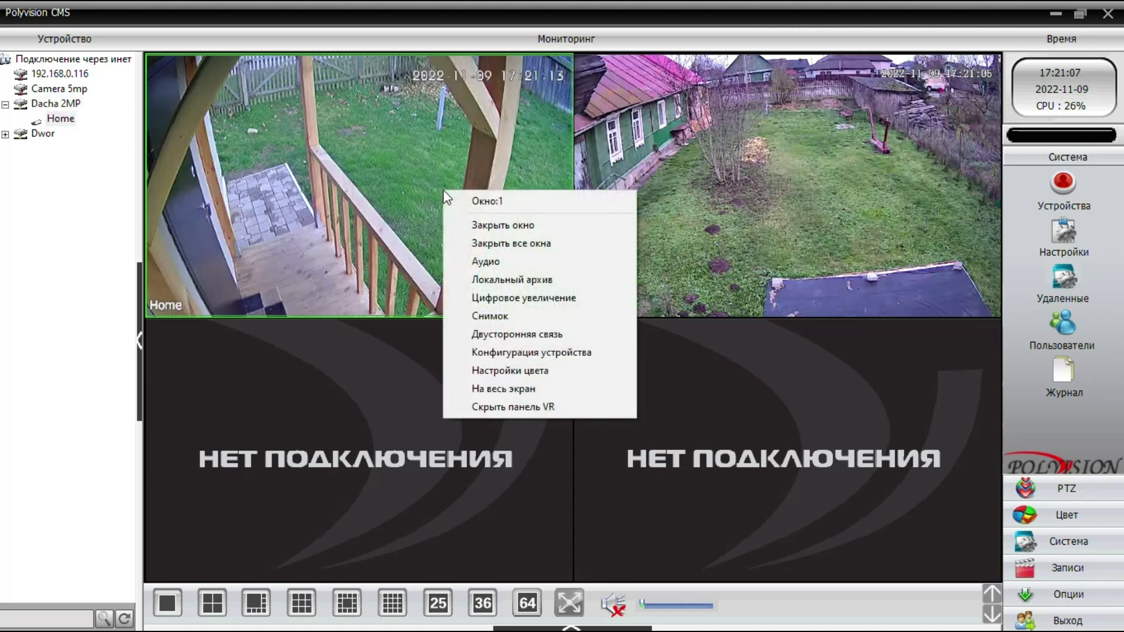
click(539, 352)
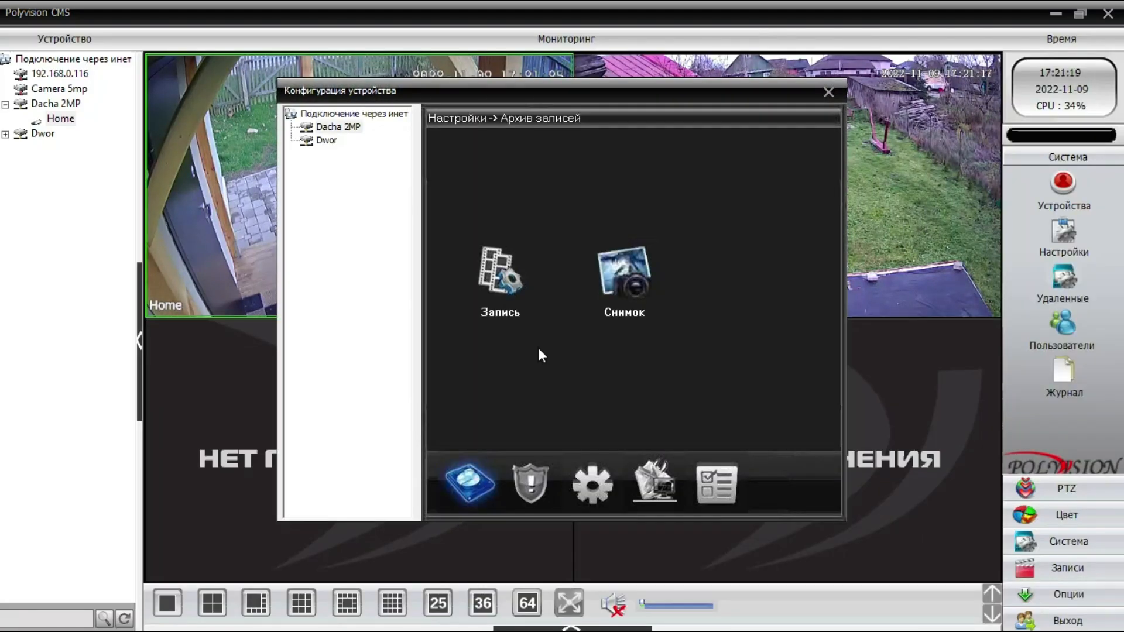
click(543, 482)
click(577, 482)
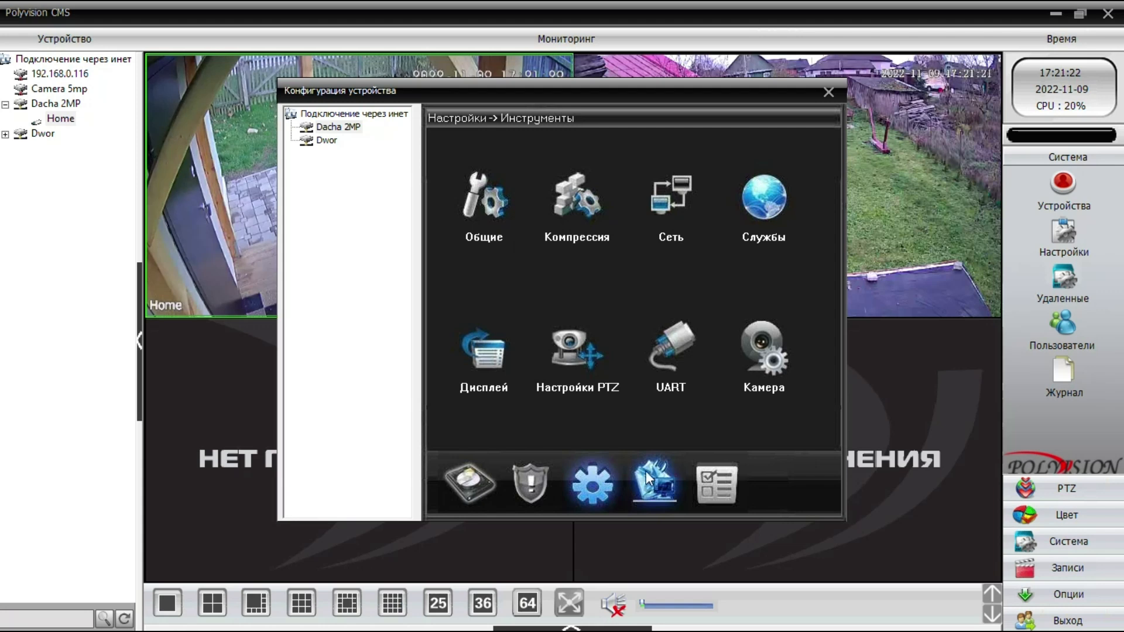
click(649, 484)
click(700, 486)
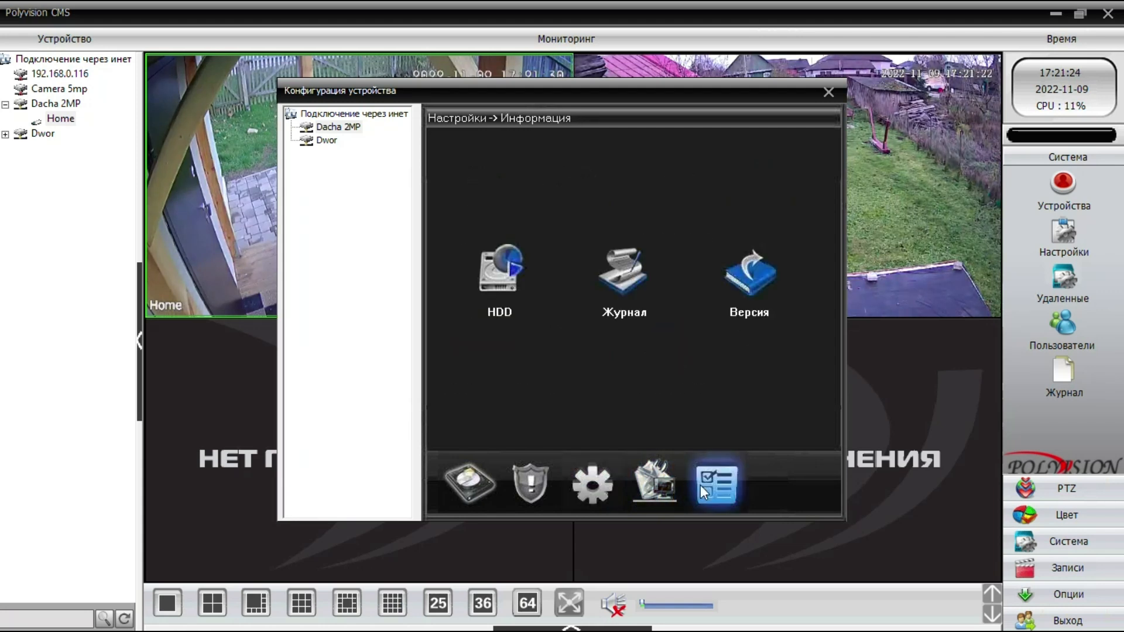
click(651, 486)
click(592, 486)
click(486, 484)
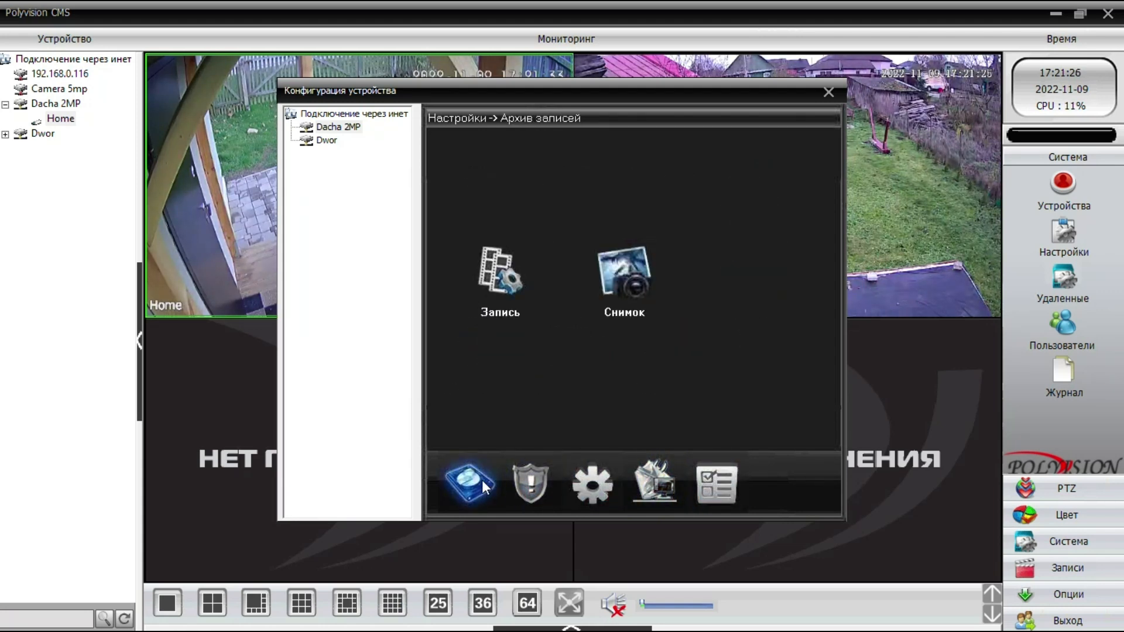
click(828, 94)
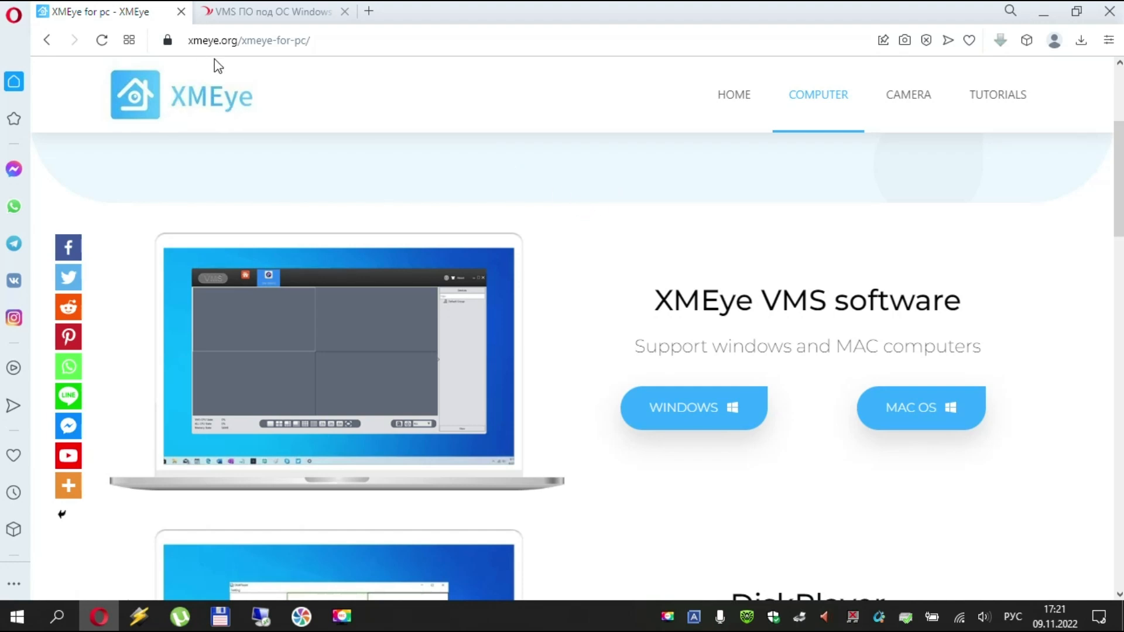
In the Opera browser, review Polyvision's VMS download page for Windows and return to the XMEye for PC page
click(235, 12)
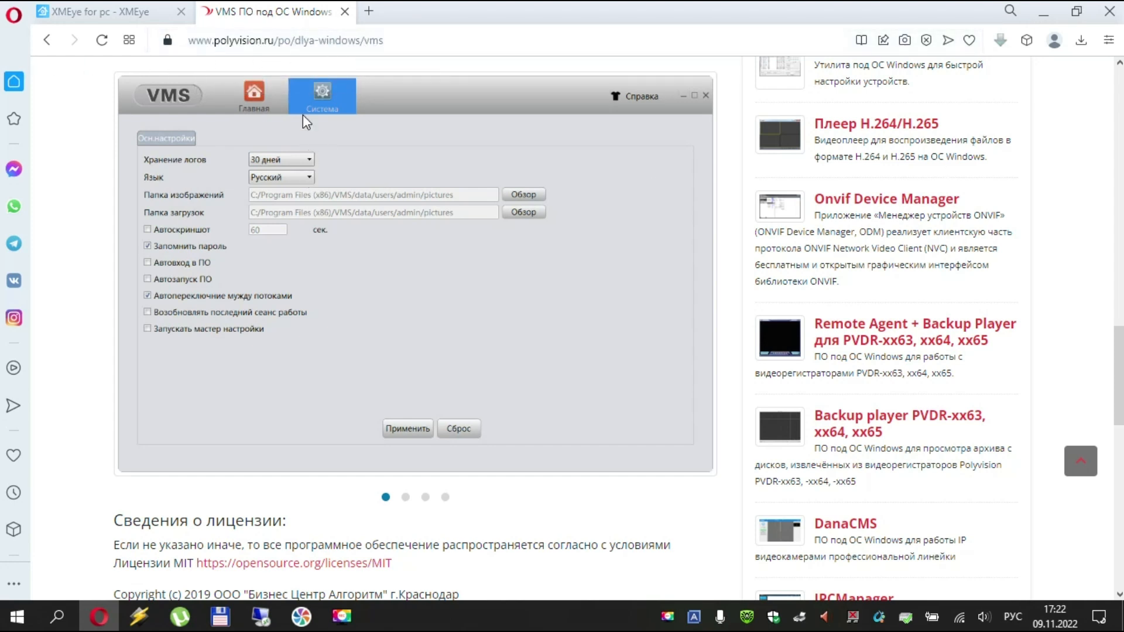
scroll(284, 253, up, 3)
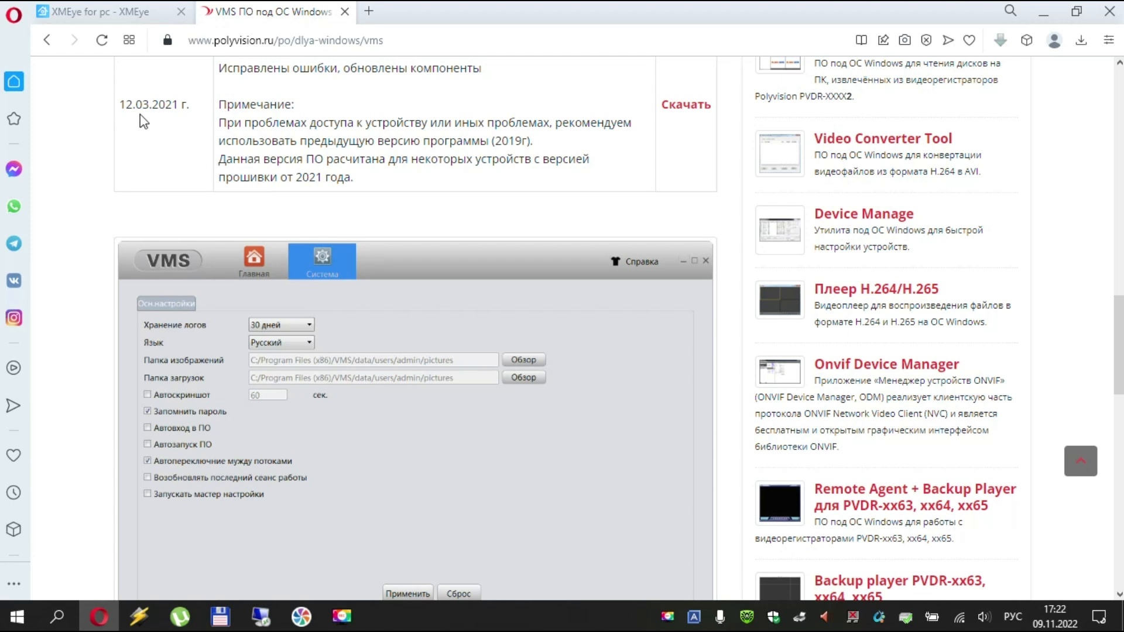
click(104, 11)
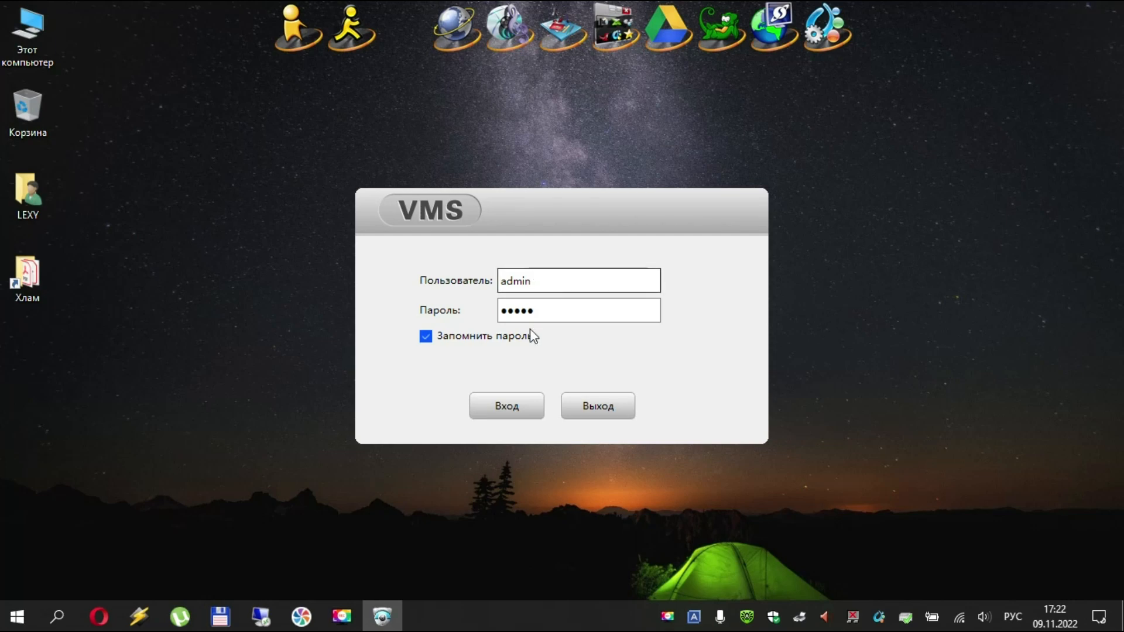
Switch to VMS, log in with the saved credentials and open the device manager (Диспетчер устройств)
click(505, 410)
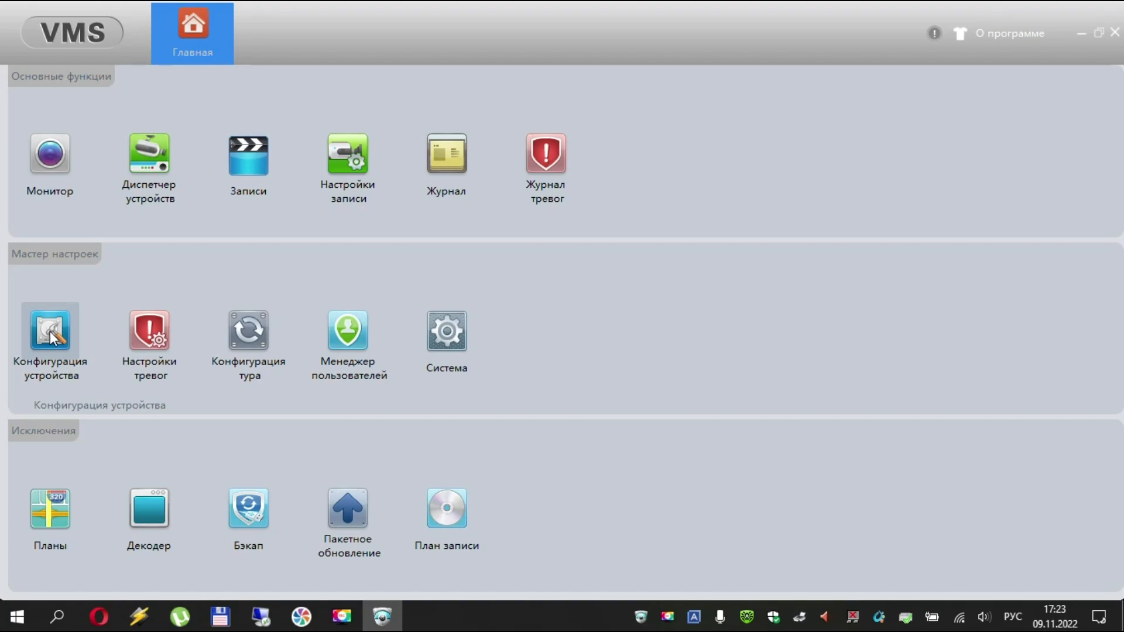
click(155, 171)
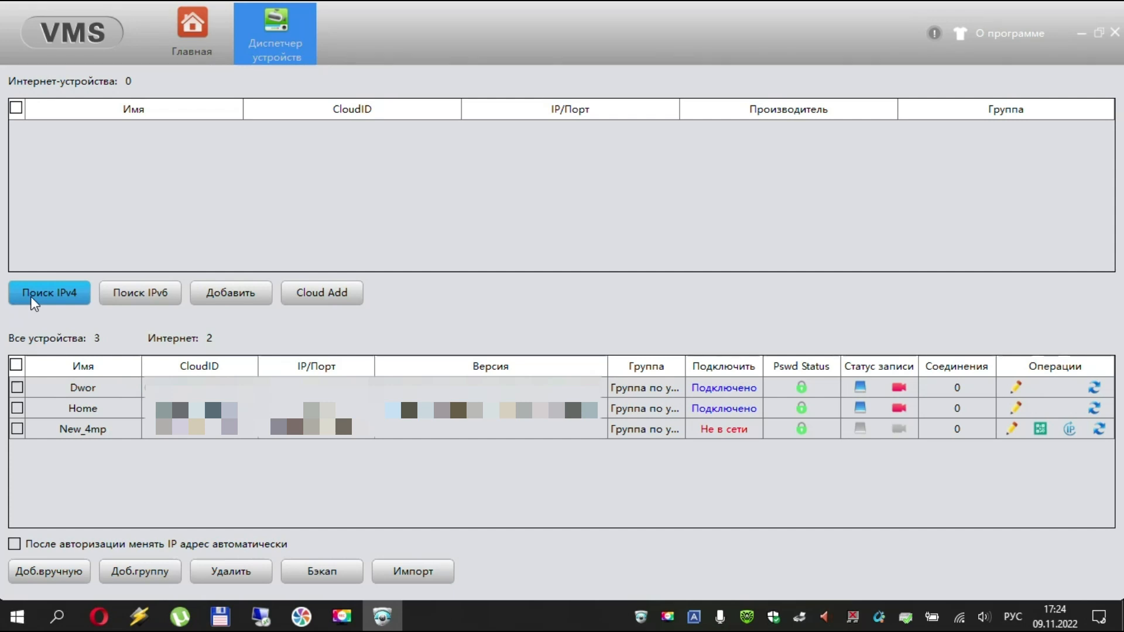
View the form for adding a device by CloudID and cancel it without adding anything
click(332, 296)
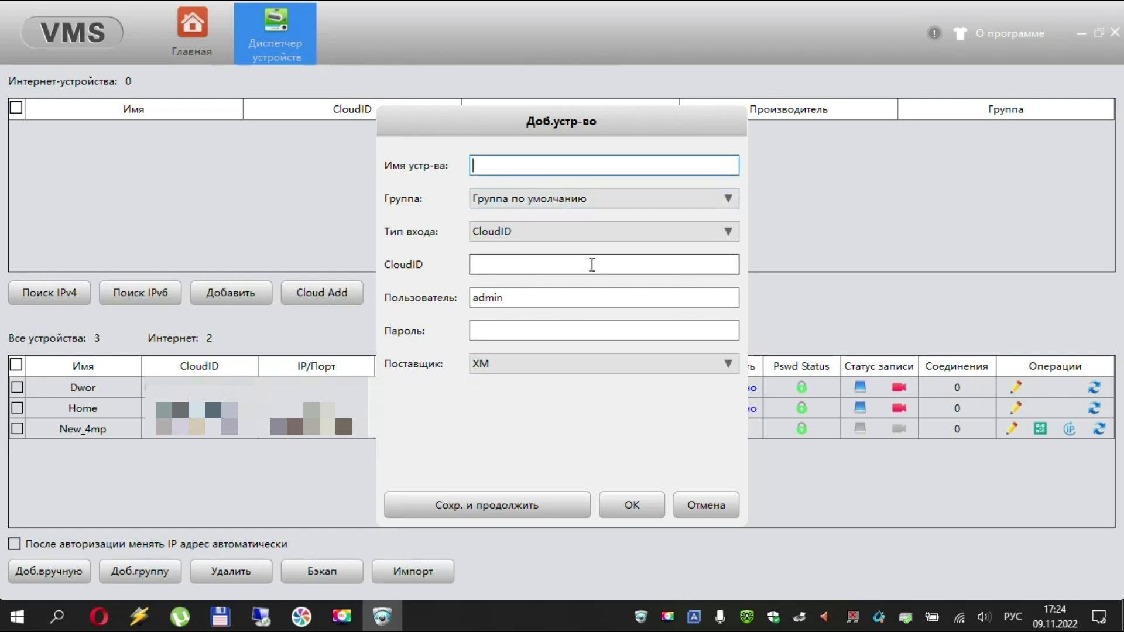
click(706, 502)
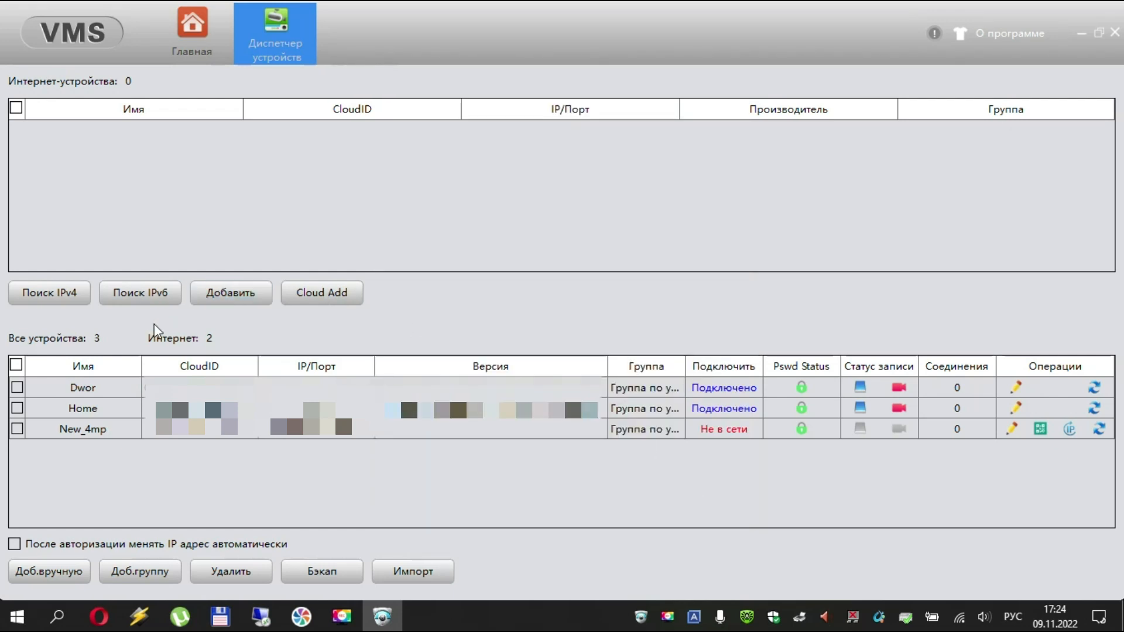
click(240, 302)
Open the live monitor, try the different window grids and set the view to the four-window layout
click(209, 38)
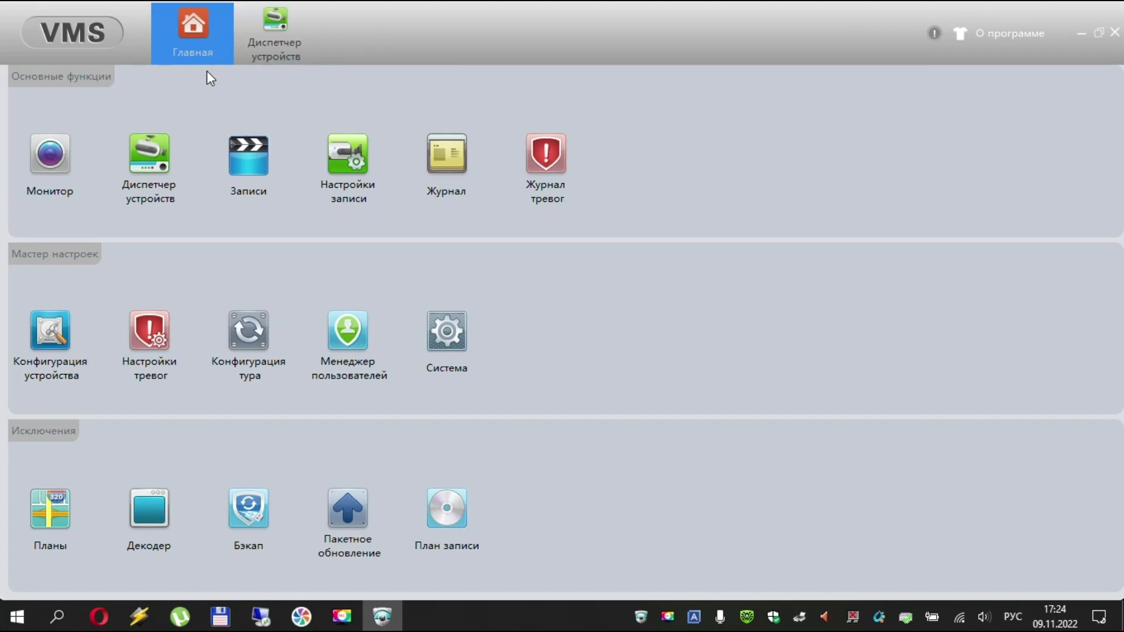
click(40, 160)
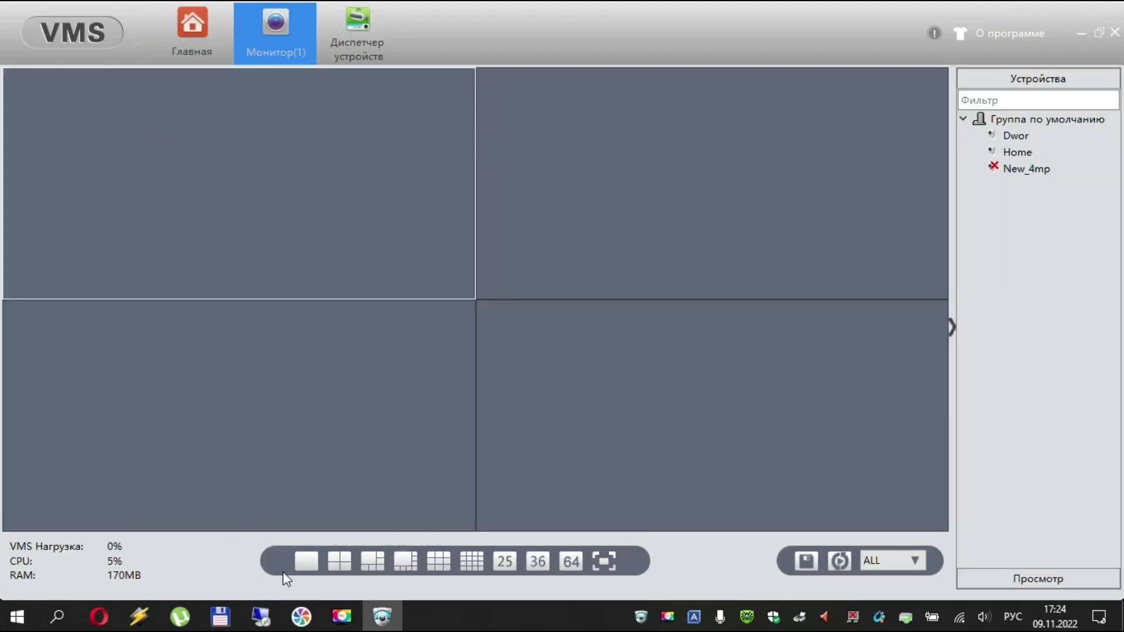
click(311, 562)
click(341, 562)
click(405, 562)
click(439, 561)
click(471, 562)
click(504, 562)
click(538, 562)
click(307, 561)
click(339, 561)
Show the Dwor camera's live video in the first window of the monitor grid
click(1060, 170)
drag(991, 133, 389, 213)
click(1026, 135)
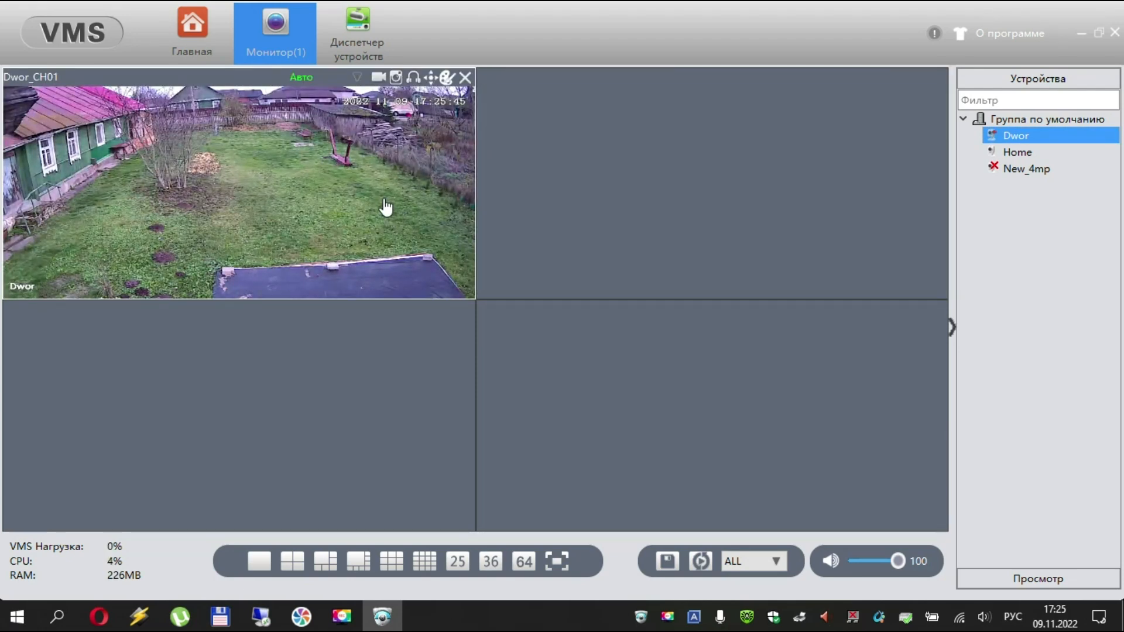
Show the Home camera's substream (Субпоток) in the second window of the grid and view the camera's options
click(626, 196)
click(1057, 150)
right_click(1057, 151)
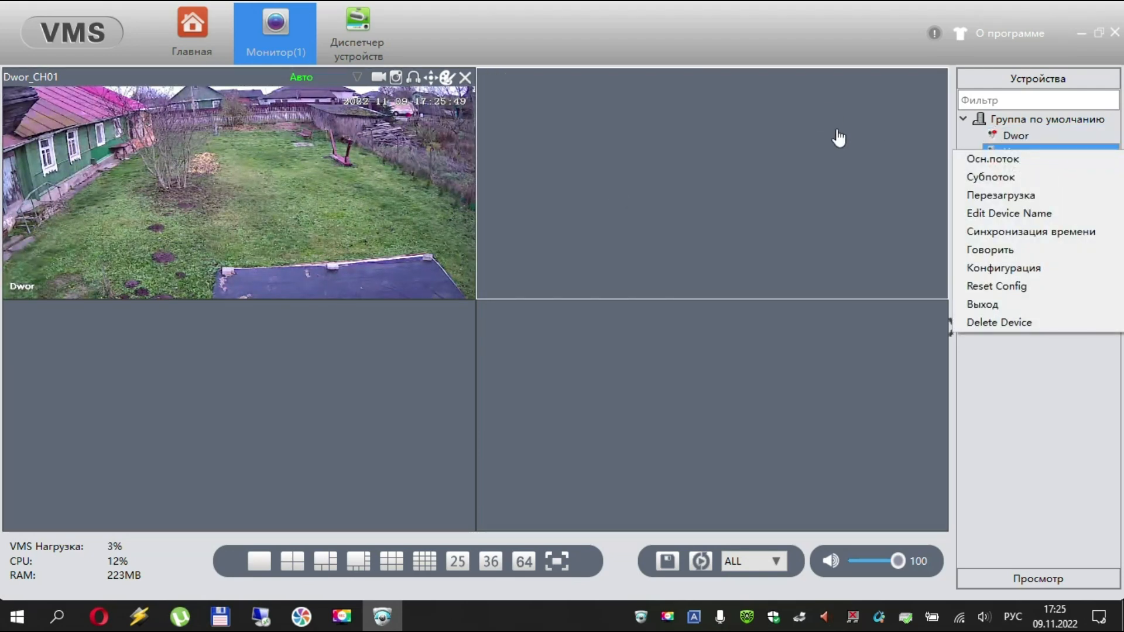
click(999, 178)
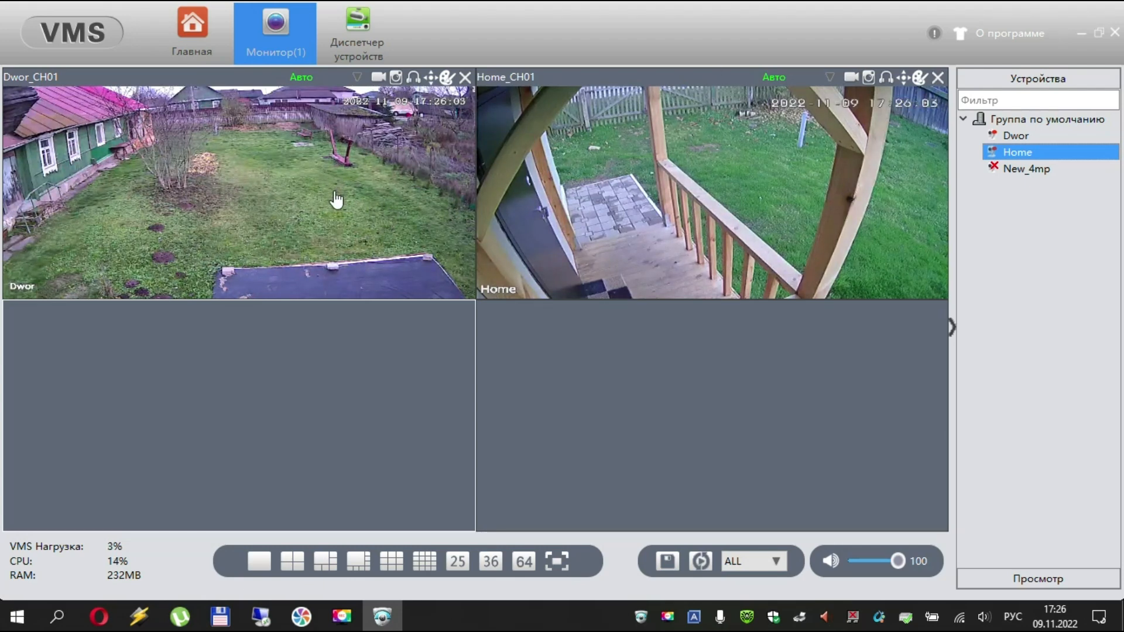
right_click(1016, 153)
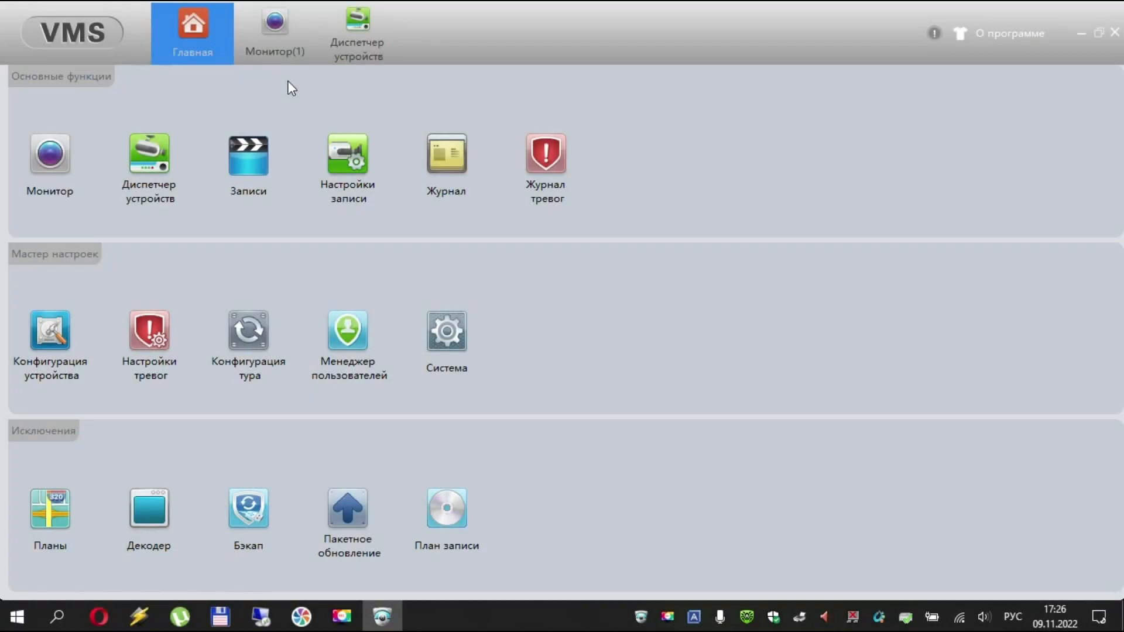
Open the recordings section (Записи) and search for the Dwor camera's main-stream video of 2022-11-09
click(256, 156)
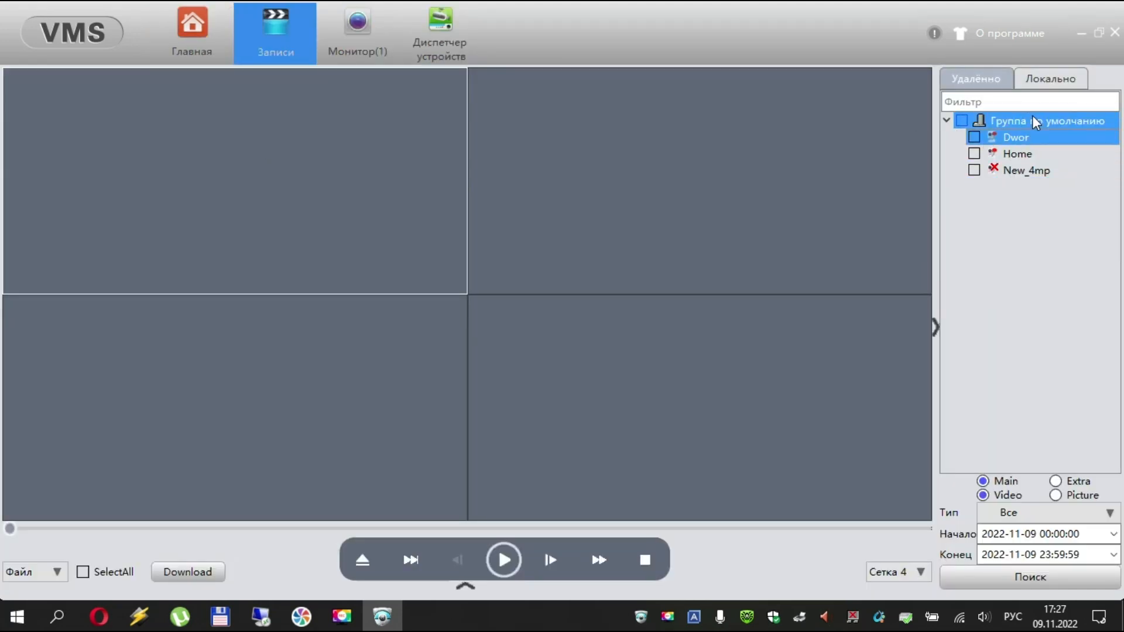
mouse_move(288, 30)
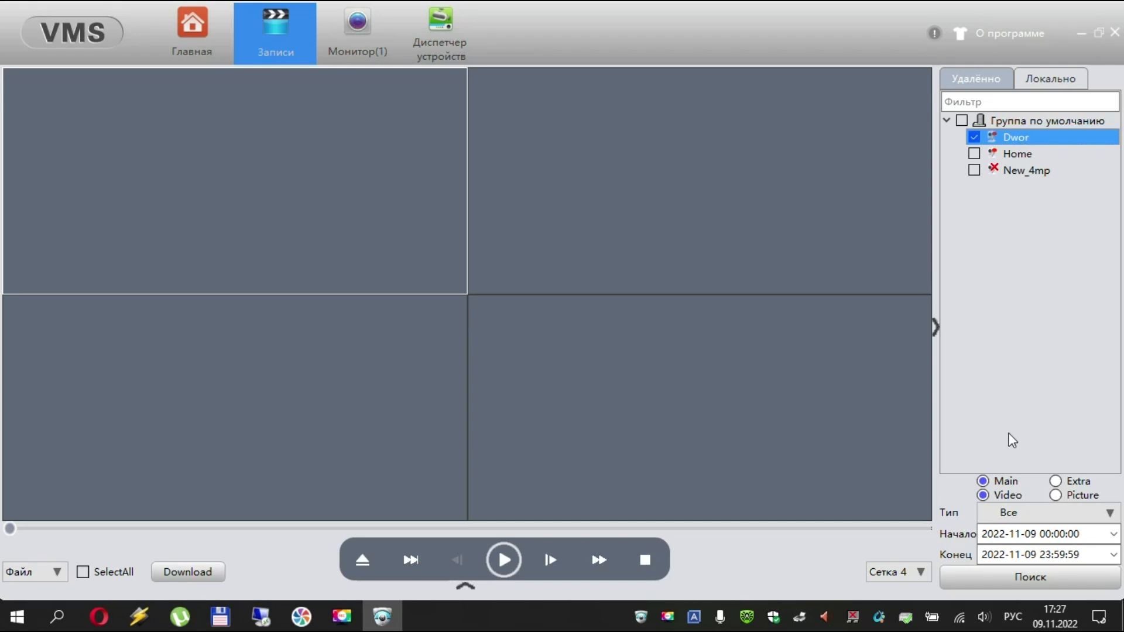
click(1020, 582)
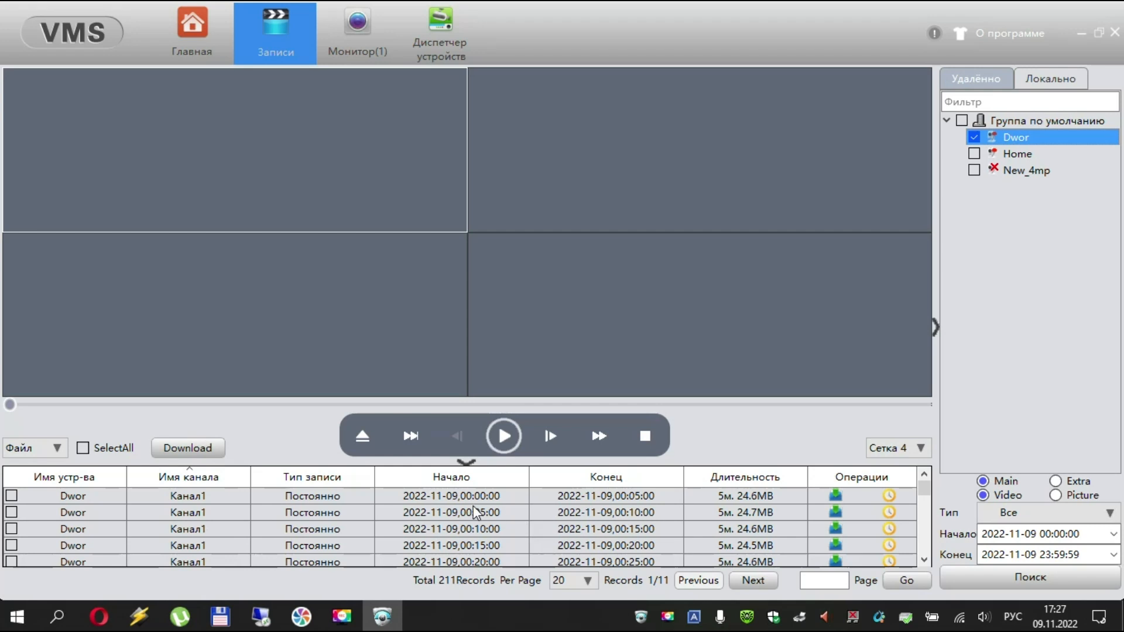
Play the Dwor recording of 2022-11-09 from 00:10:00 to 00:15:00
scroll(605, 510, down, 5)
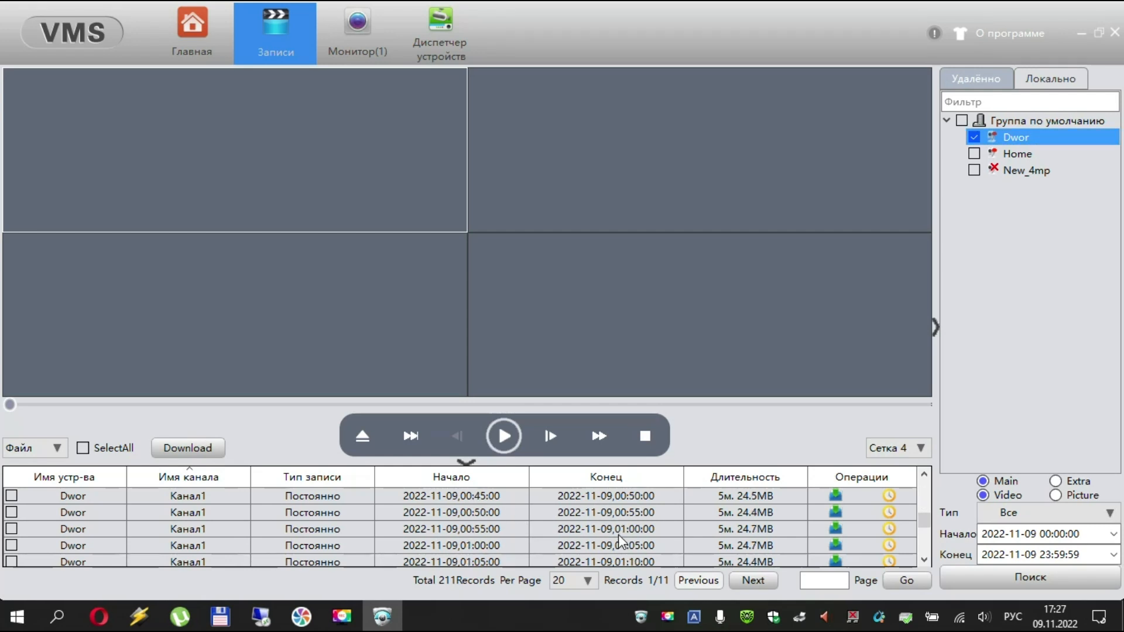
scroll(619, 535, up, 5)
click(618, 535)
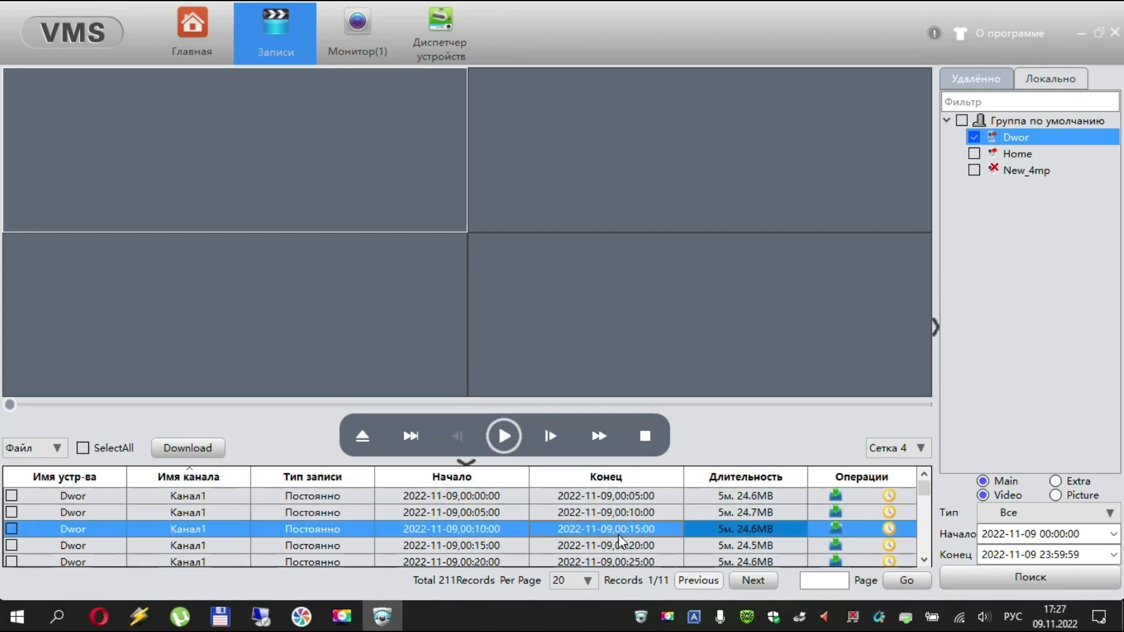
click(503, 437)
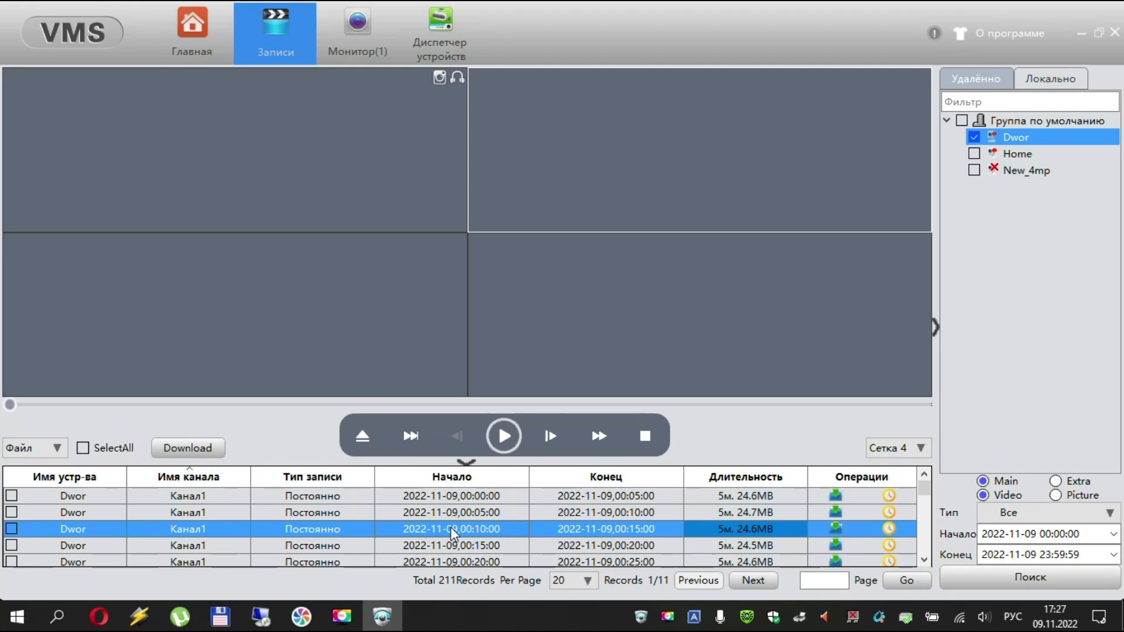
click(505, 436)
click(511, 434)
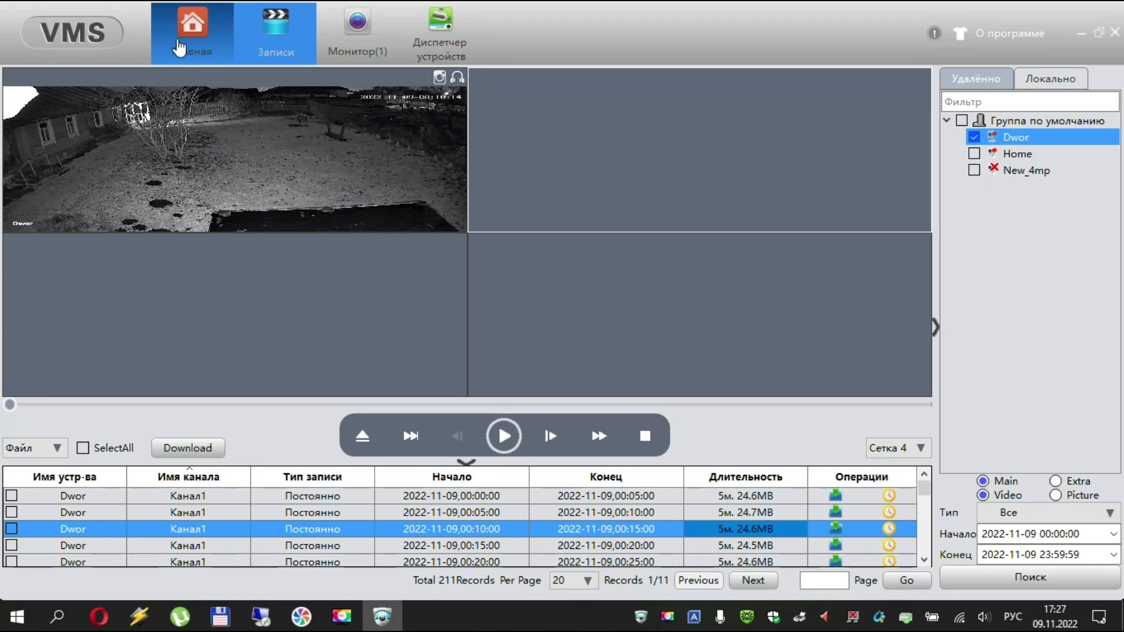
View the disk and schedule options in the recording settings (Настройки записи), and close them
click(180, 48)
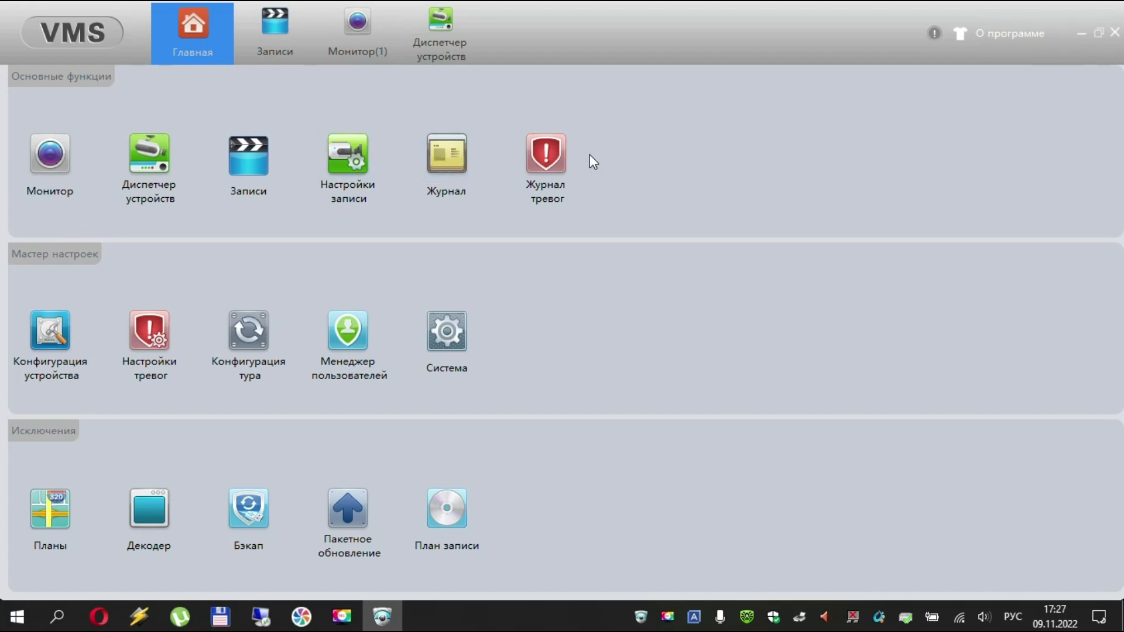
click(379, 161)
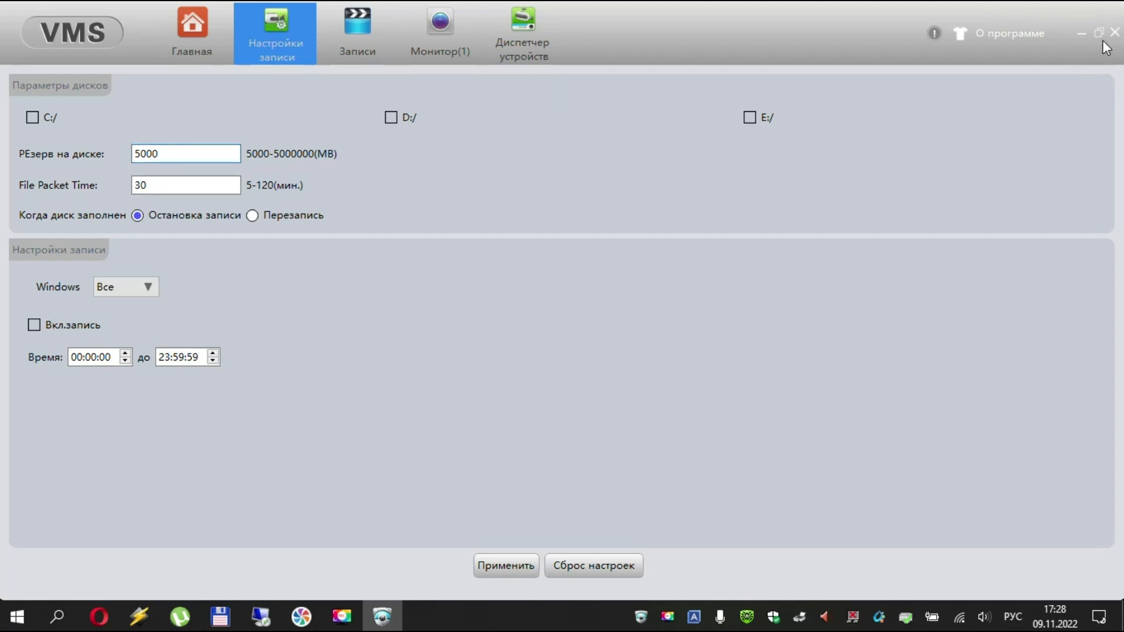
click(307, 12)
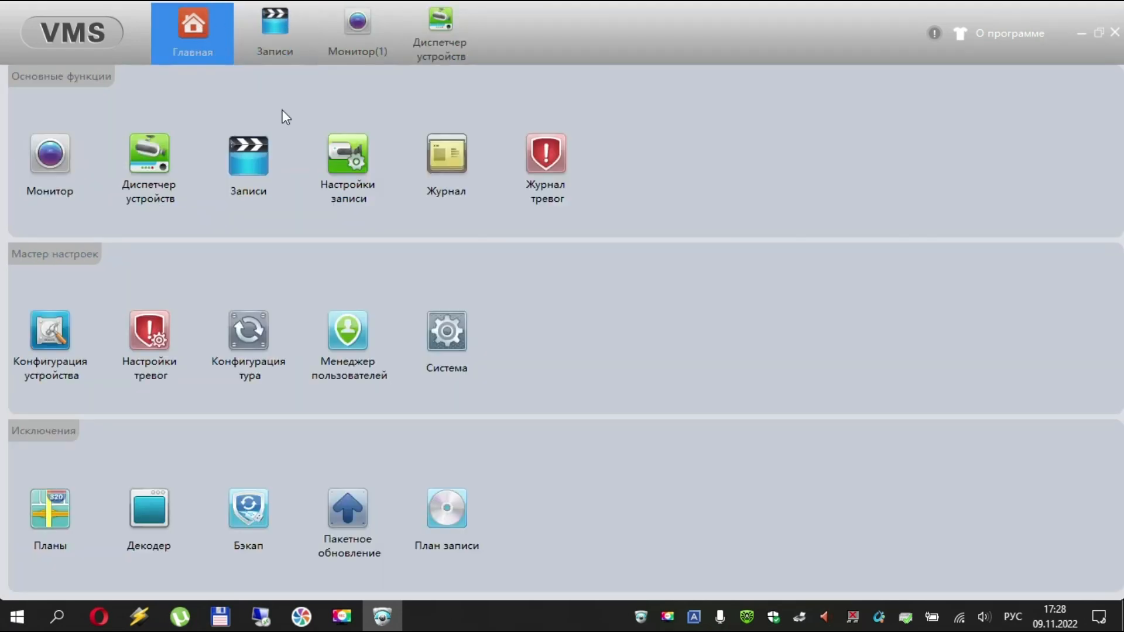
View the operation log (Журнал) and the alarm log (Журнал тревог), closing each one
click(442, 170)
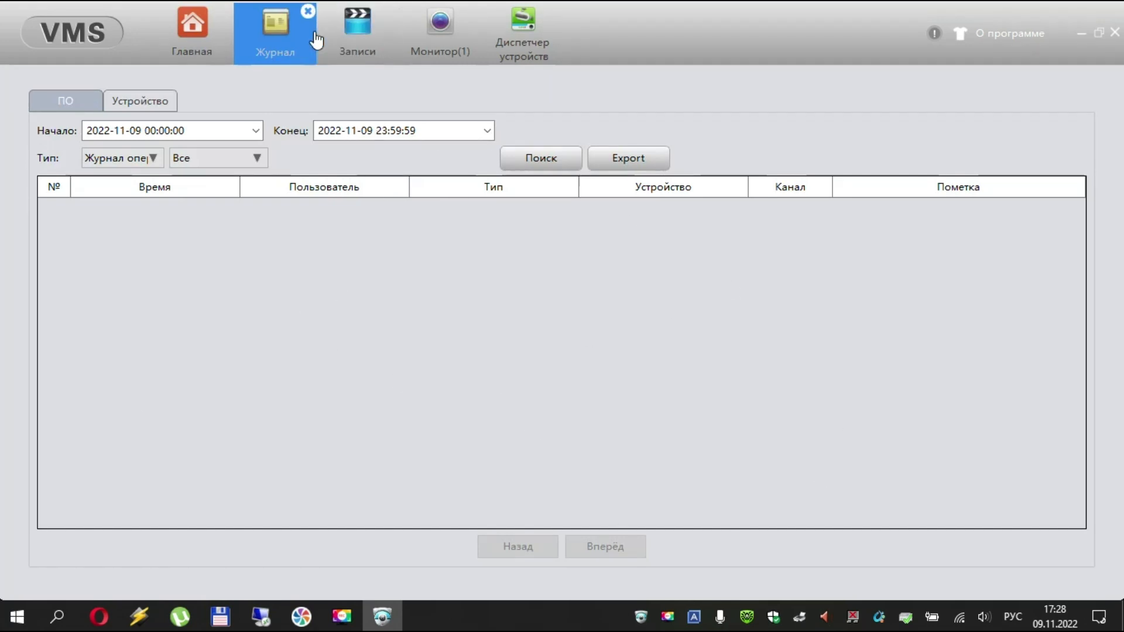
click(308, 11)
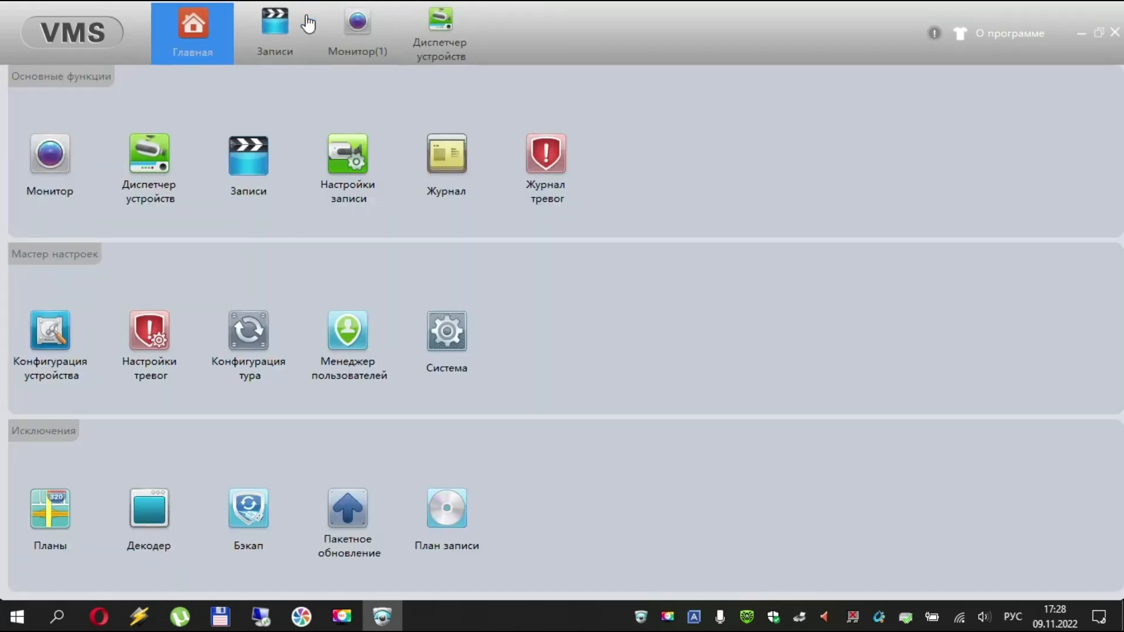
click(526, 147)
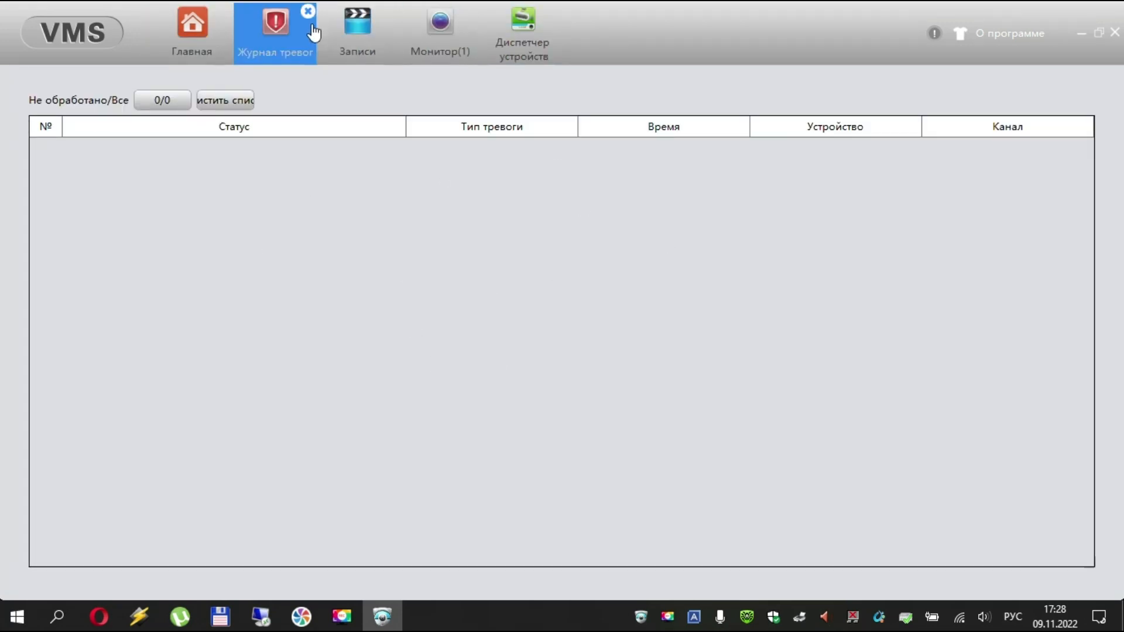
click(307, 13)
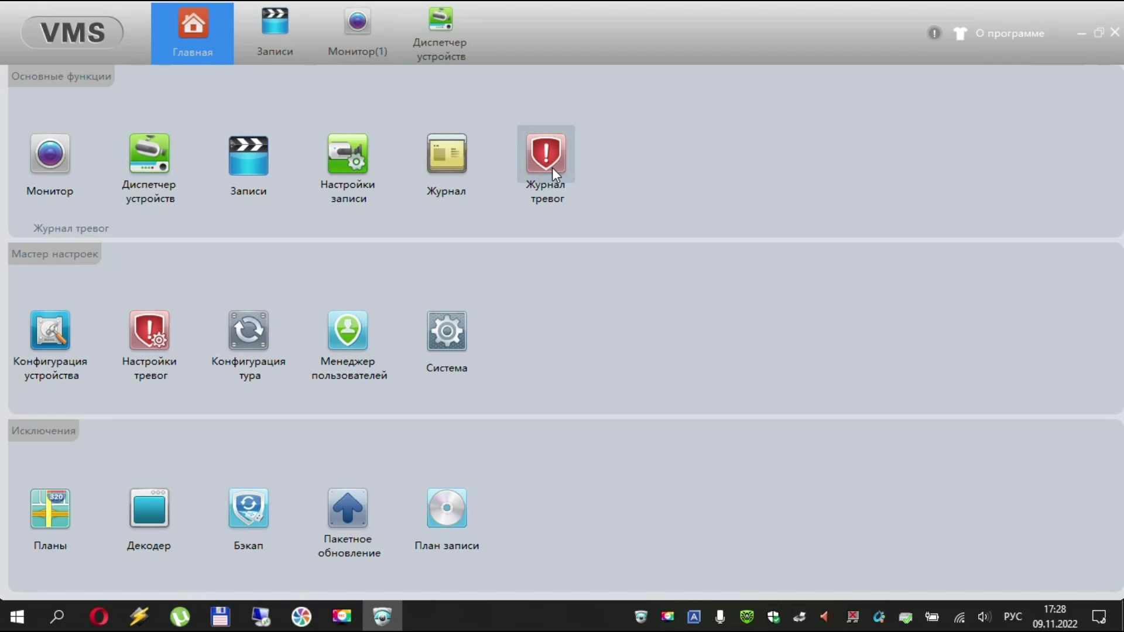
Open the Dwor camera's system settings in the device configuration, view the disk-full options (При заполнении диска), and cancel
click(61, 339)
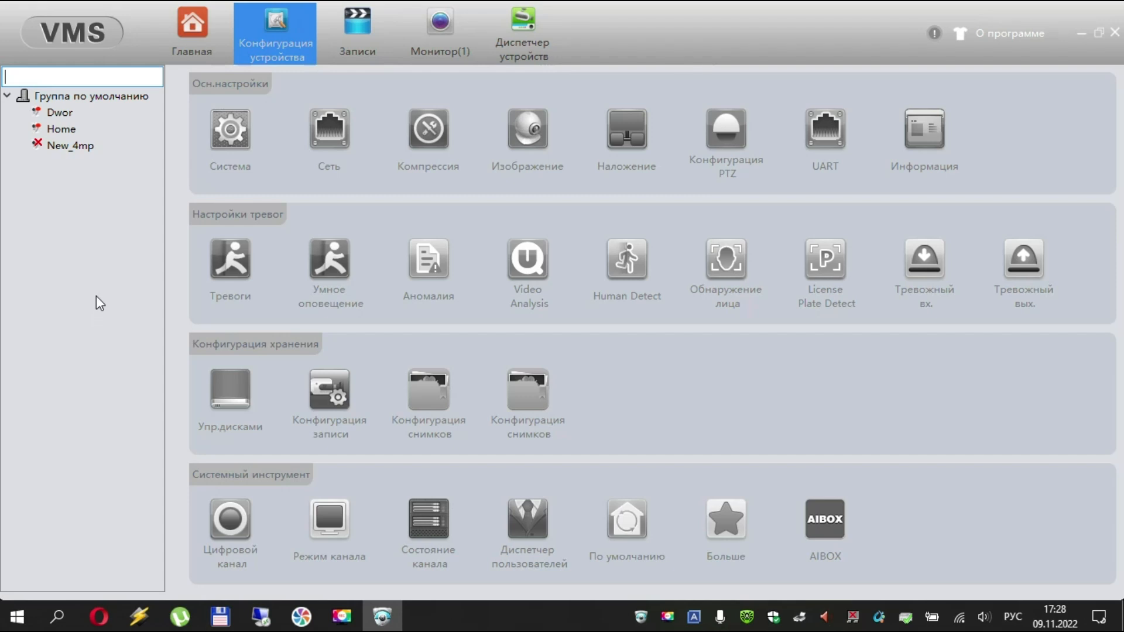
click(77, 113)
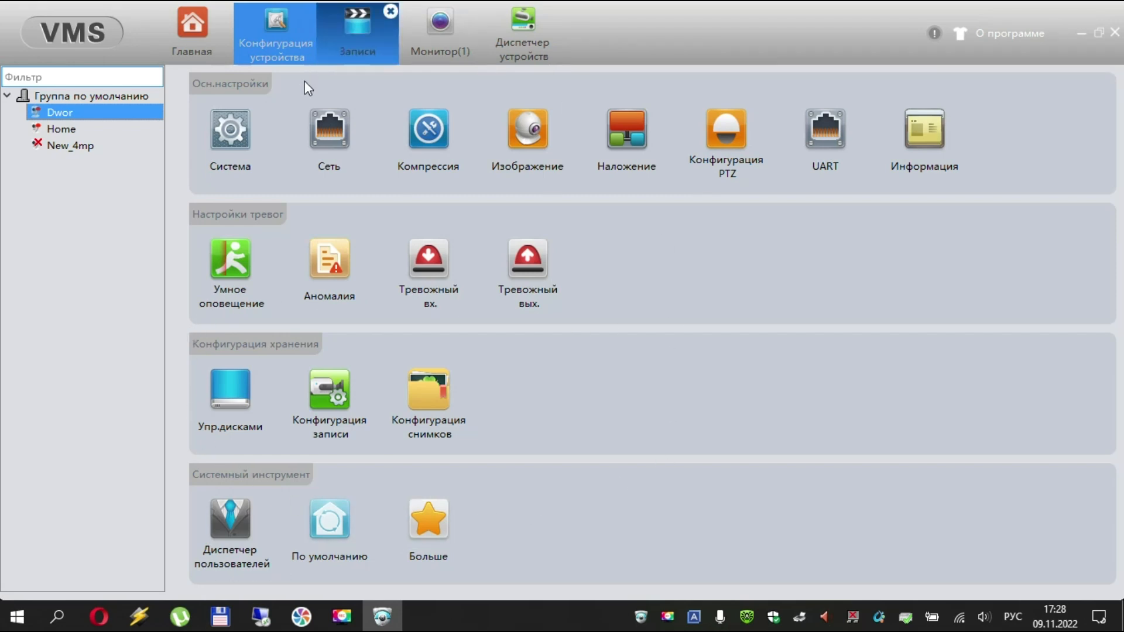
click(238, 113)
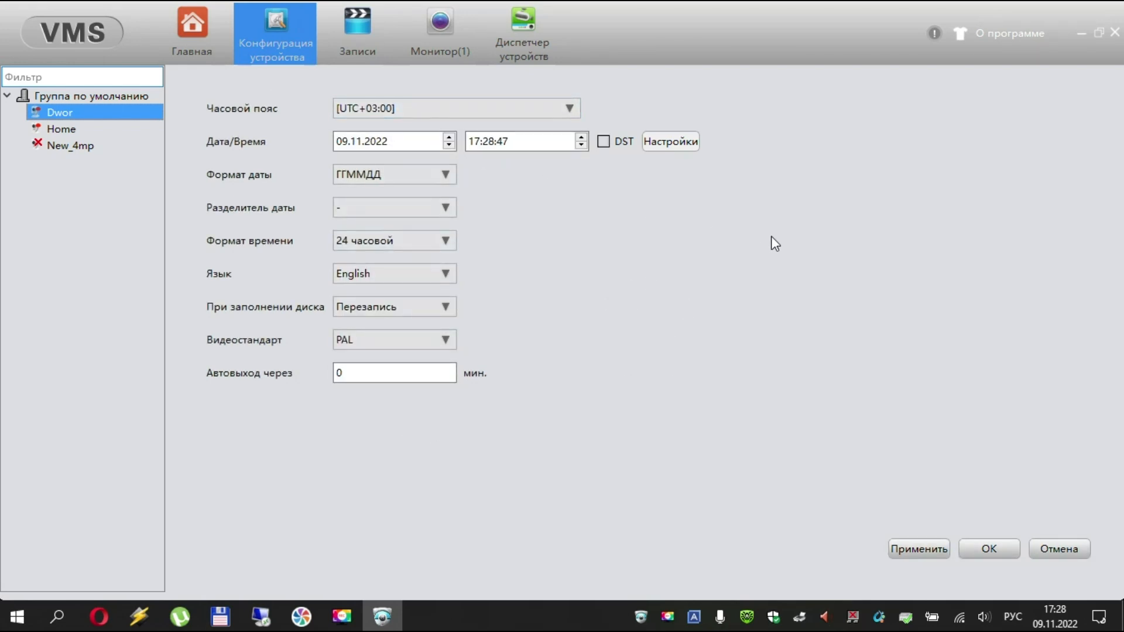
click(448, 309)
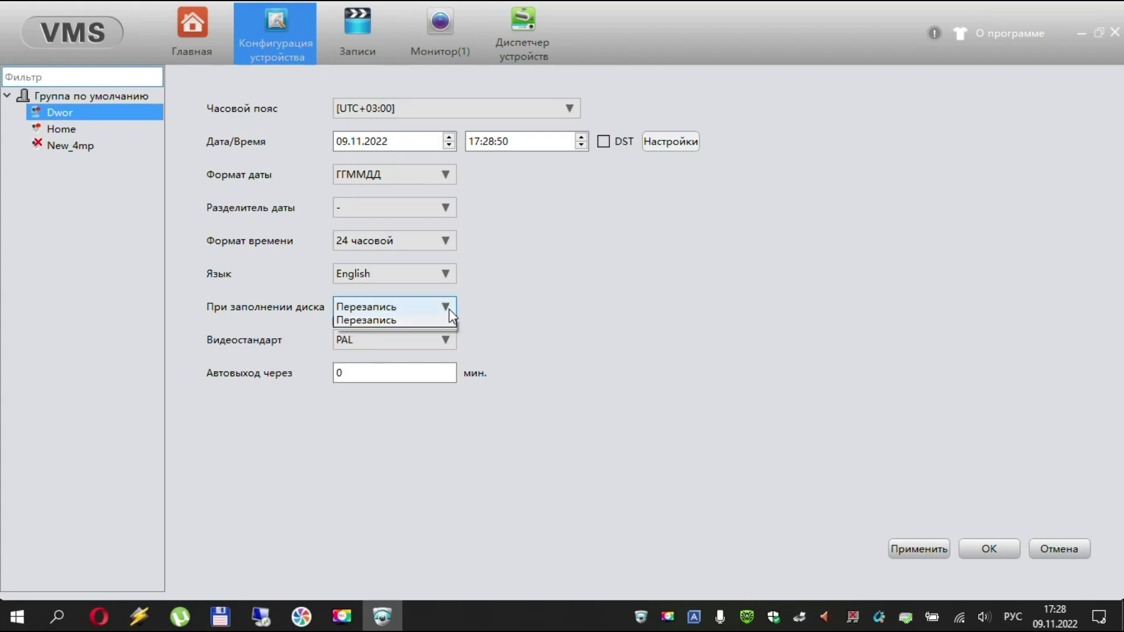
click(584, 328)
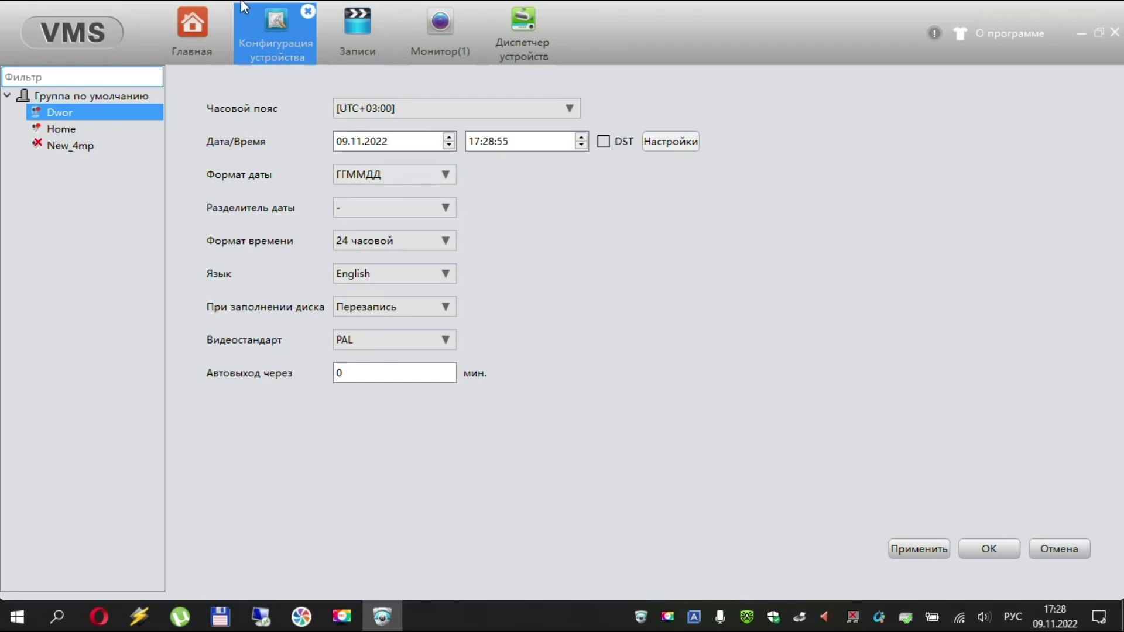
click(1078, 549)
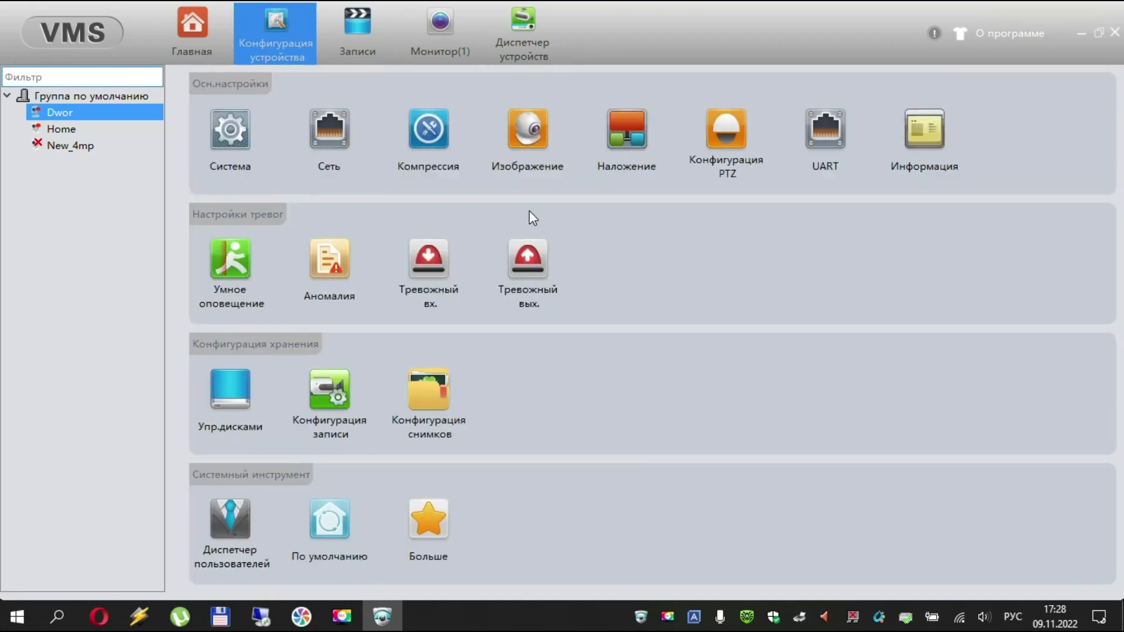
View the Dwor camera's TCP/IP, cloud (Облако) and e-mail (Эл.почта) network settings, and cancel without changes
click(337, 128)
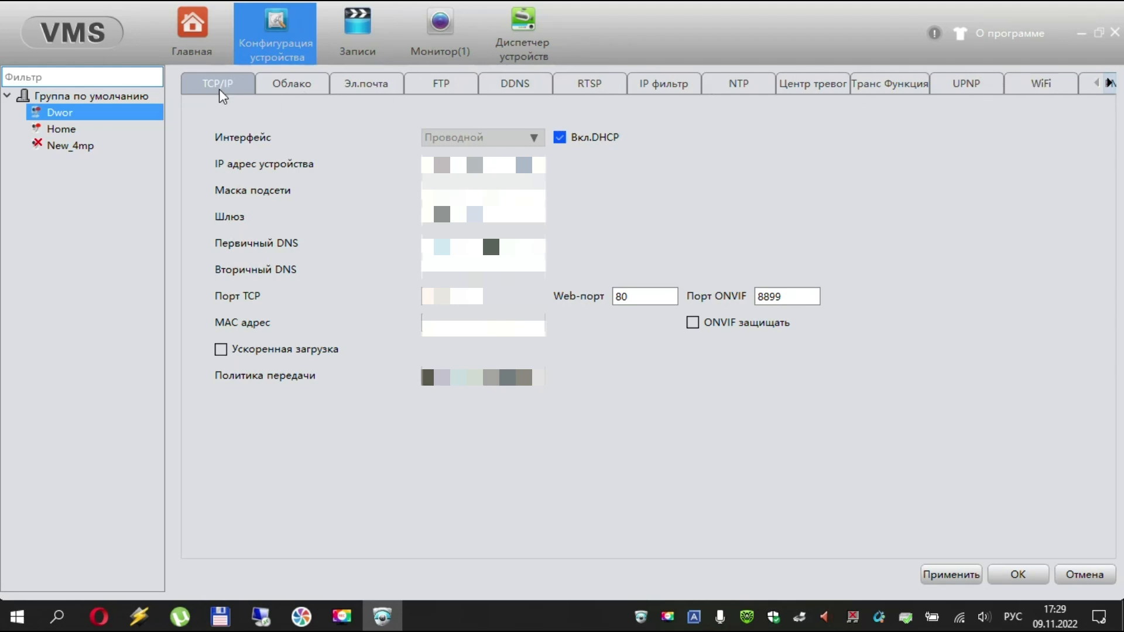
click(295, 88)
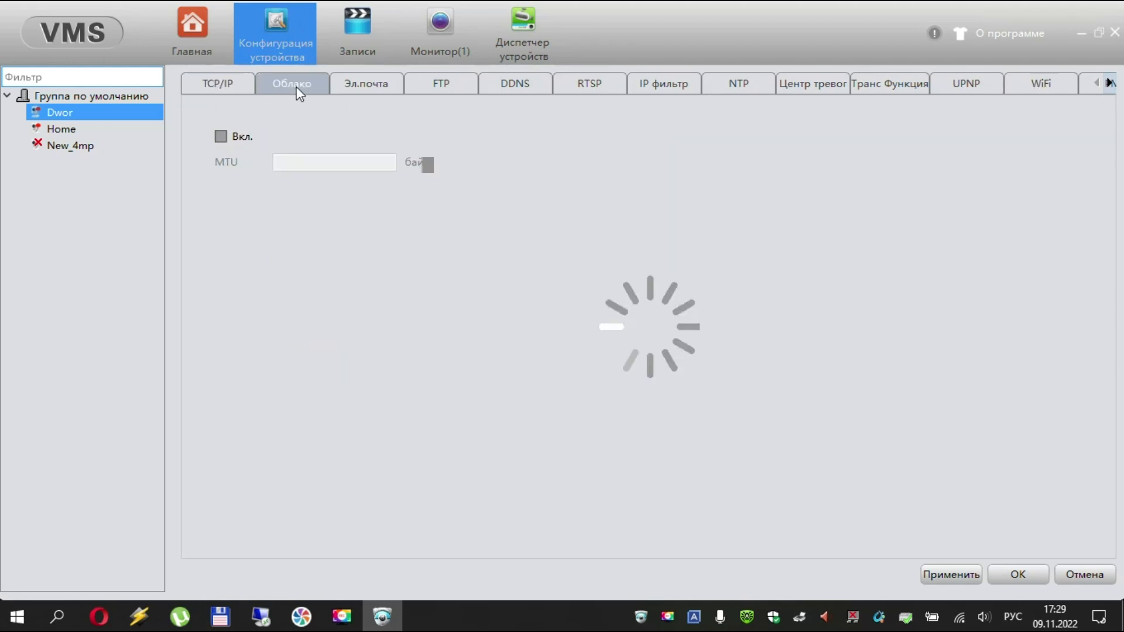
click(365, 86)
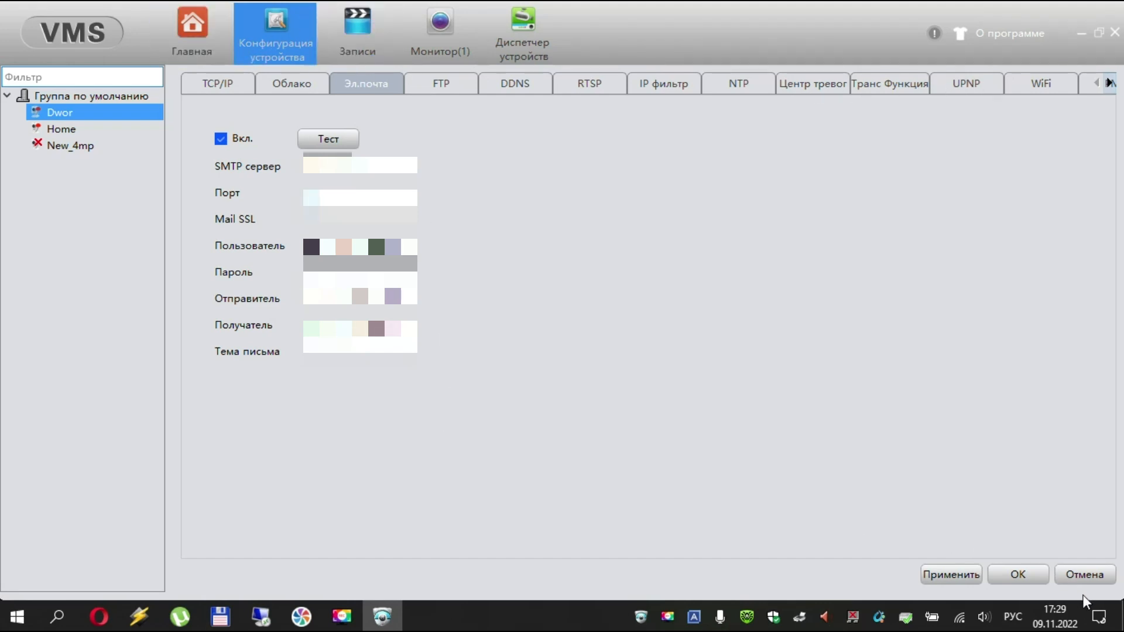
click(1085, 575)
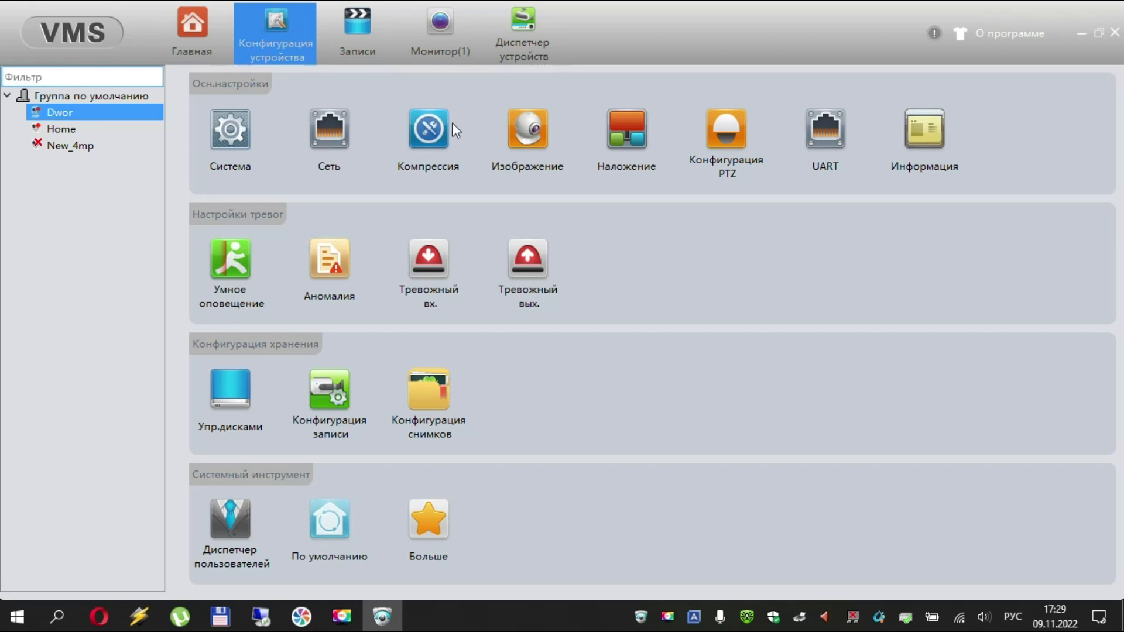
Open the Dwor camera's compression settings (Компрессия) and view the main stream's resolution, compression format and quality options
click(441, 111)
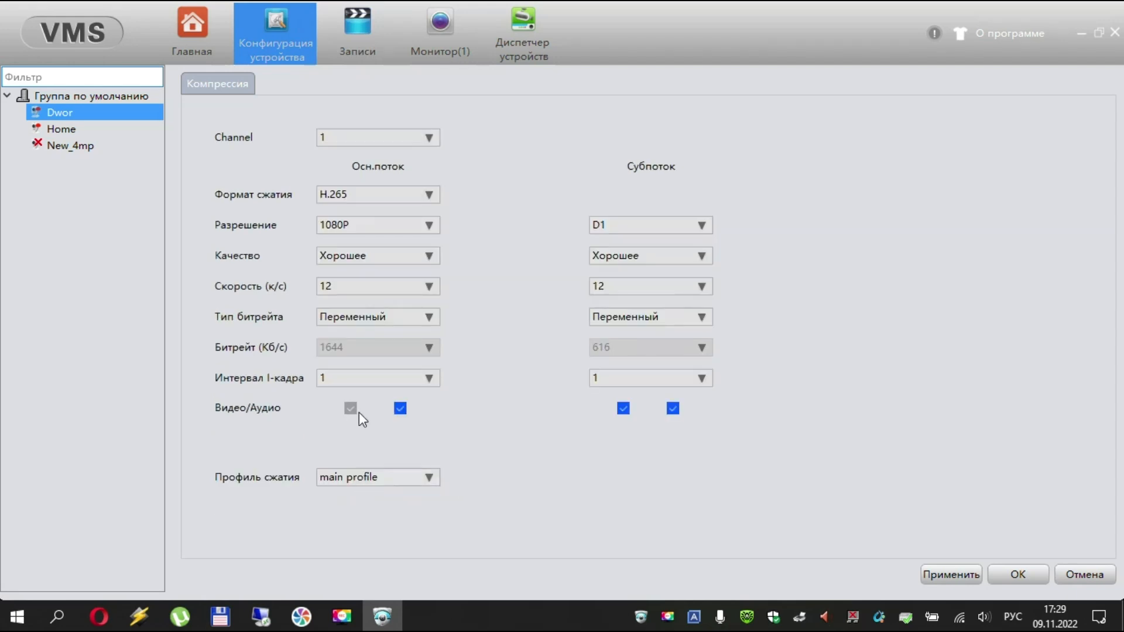
click(351, 226)
click(363, 225)
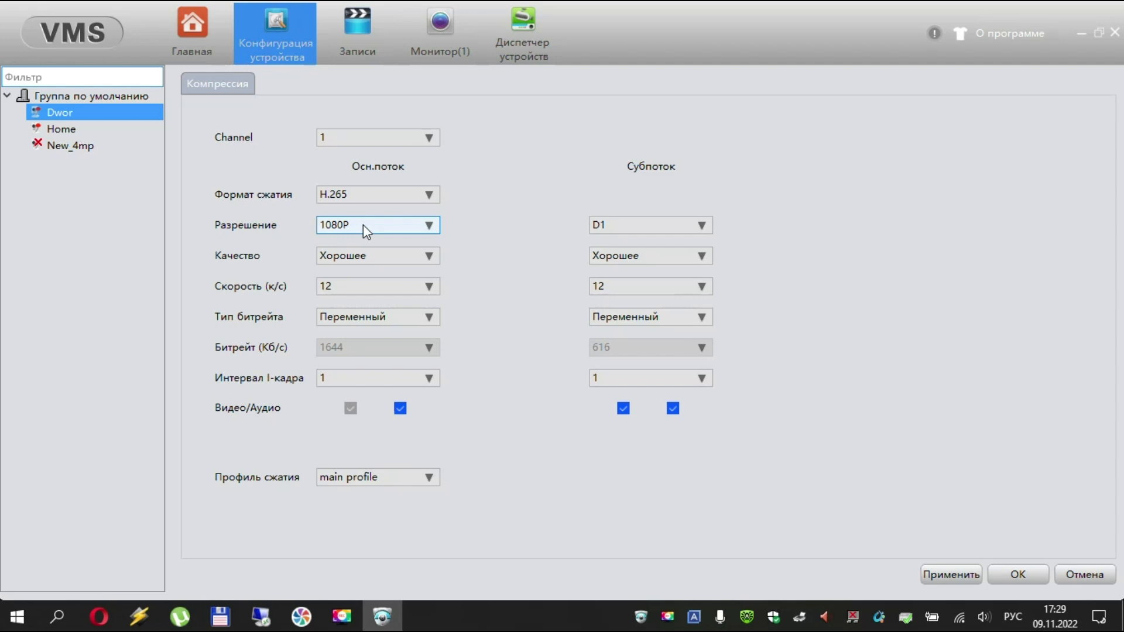
click(370, 193)
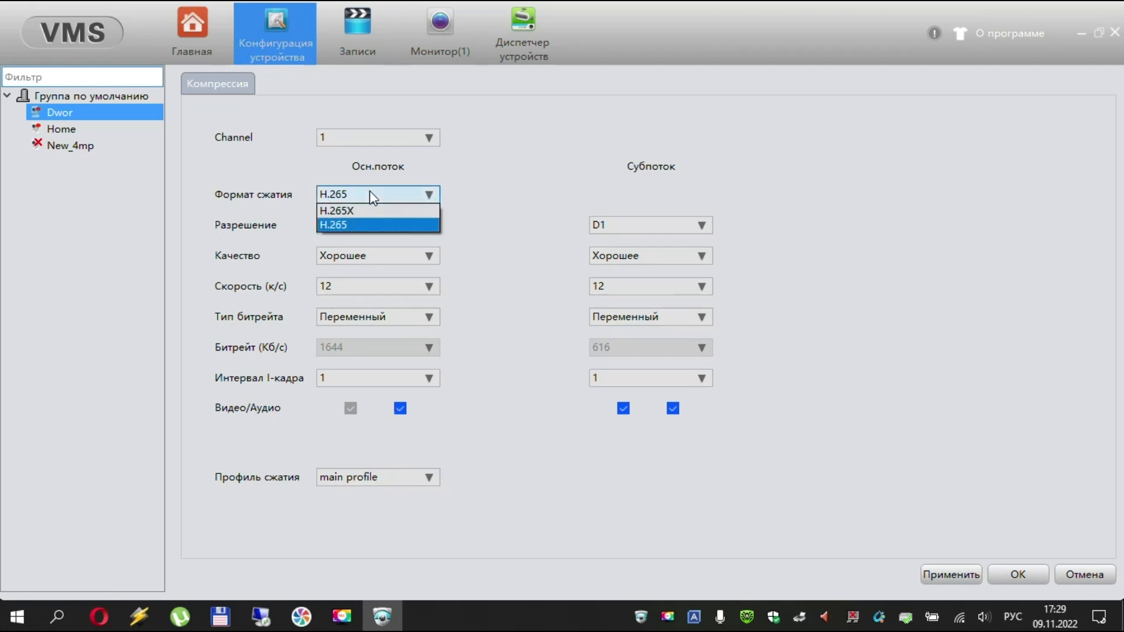
click(369, 221)
click(365, 259)
click(364, 258)
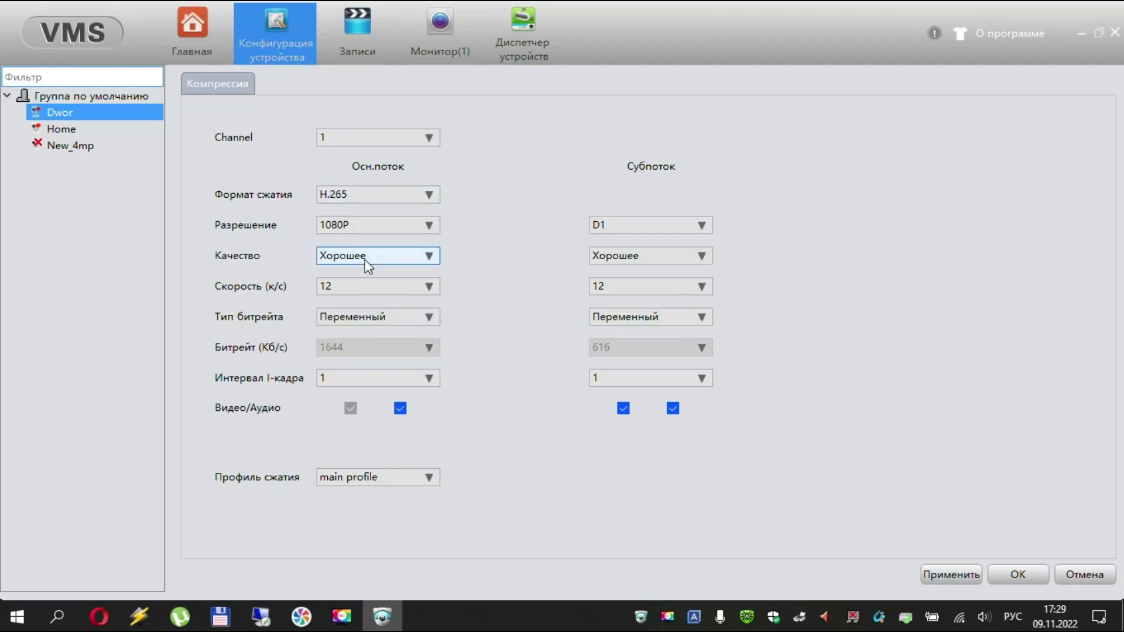
View the main stream's frame rate and bitrate type options, and cancel the compression settings
click(354, 288)
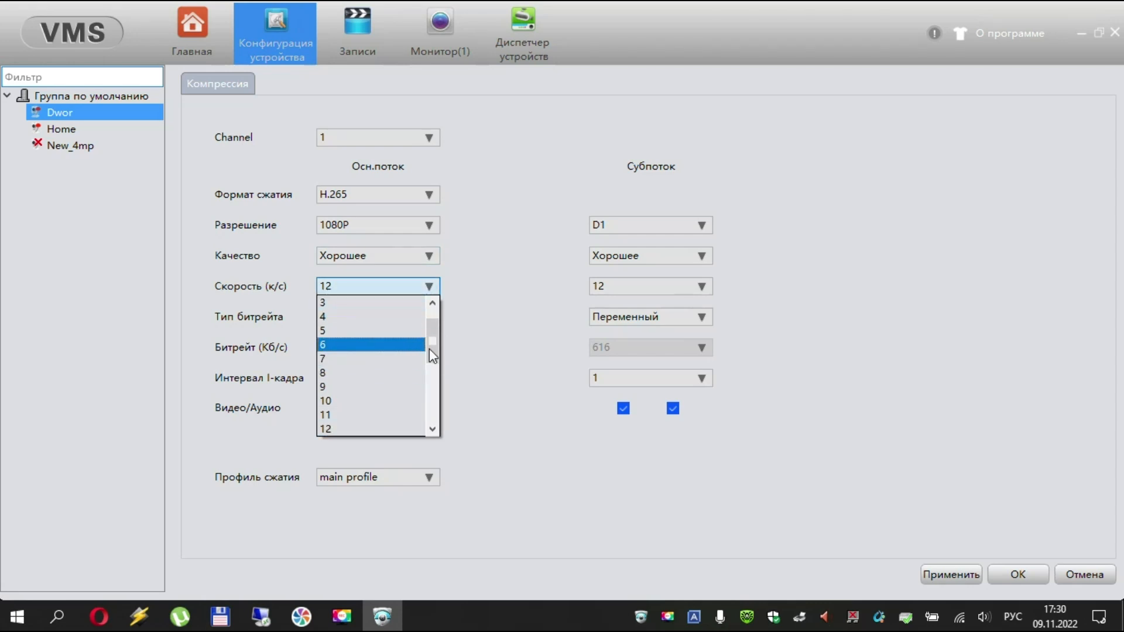
drag(433, 345, 425, 321)
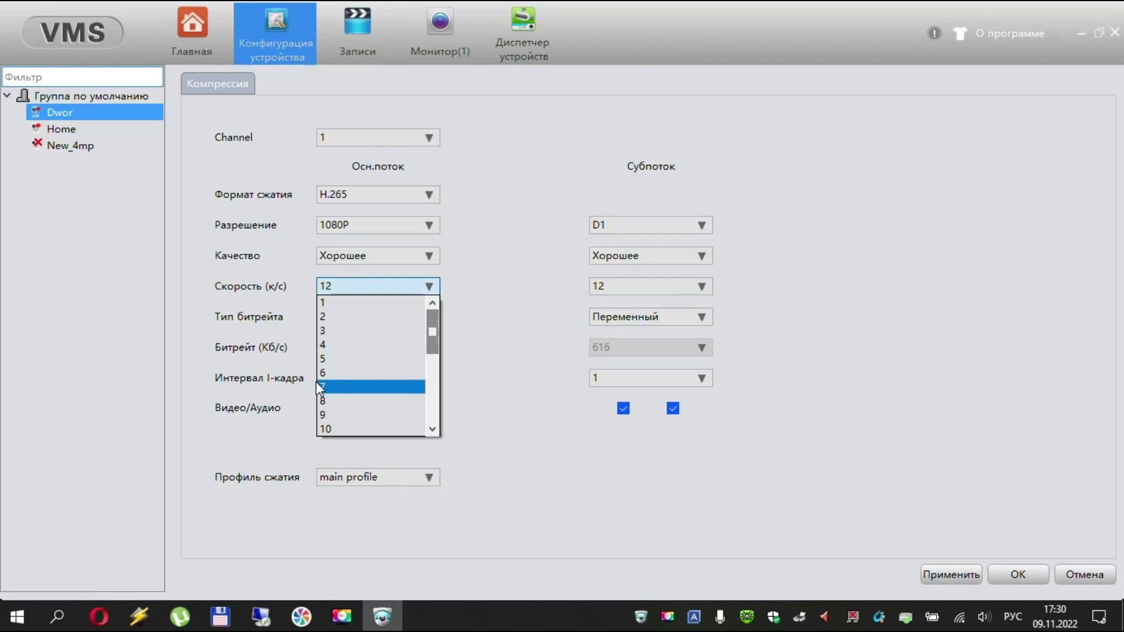
click(517, 360)
click(347, 319)
click(349, 343)
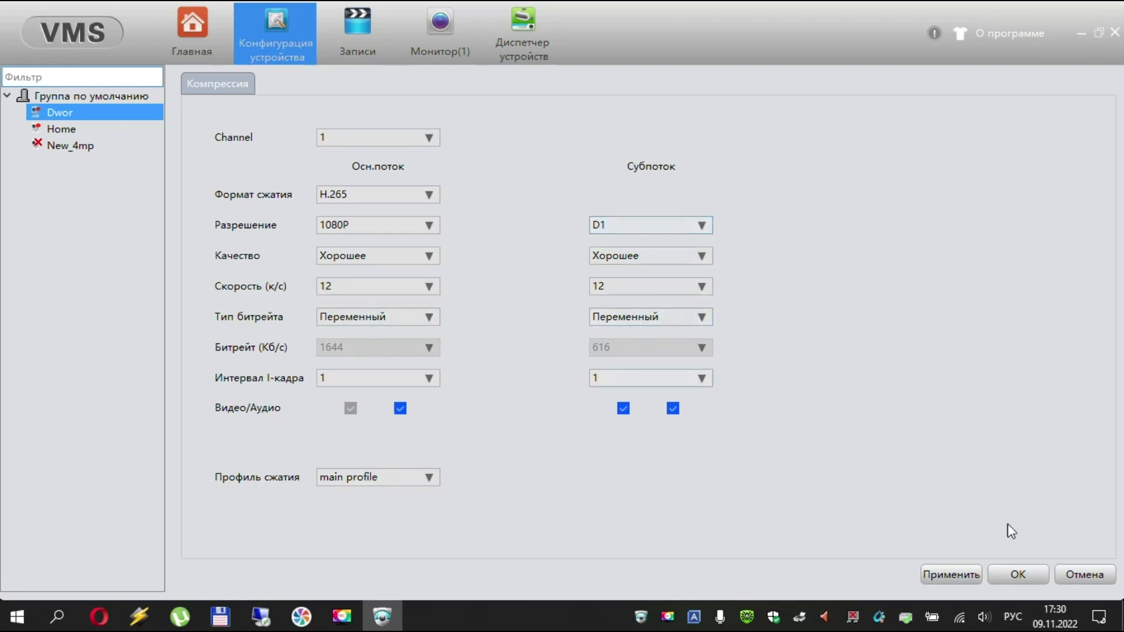
click(1102, 577)
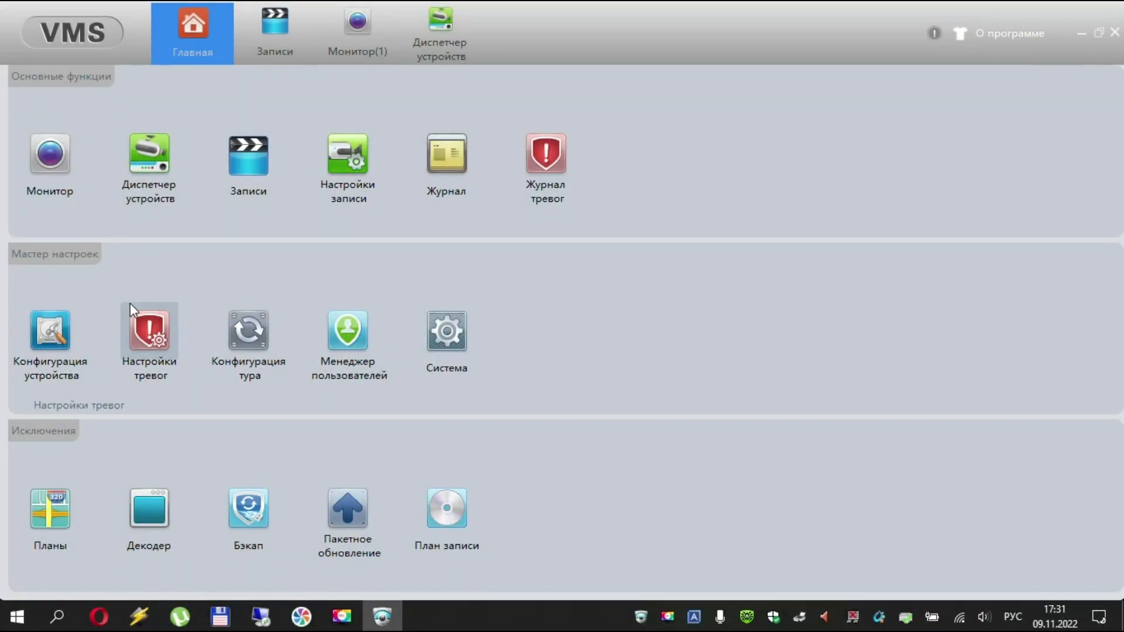
View the alarm settings (Настройки тревог) and the maps section (Планы), closing each one
click(152, 335)
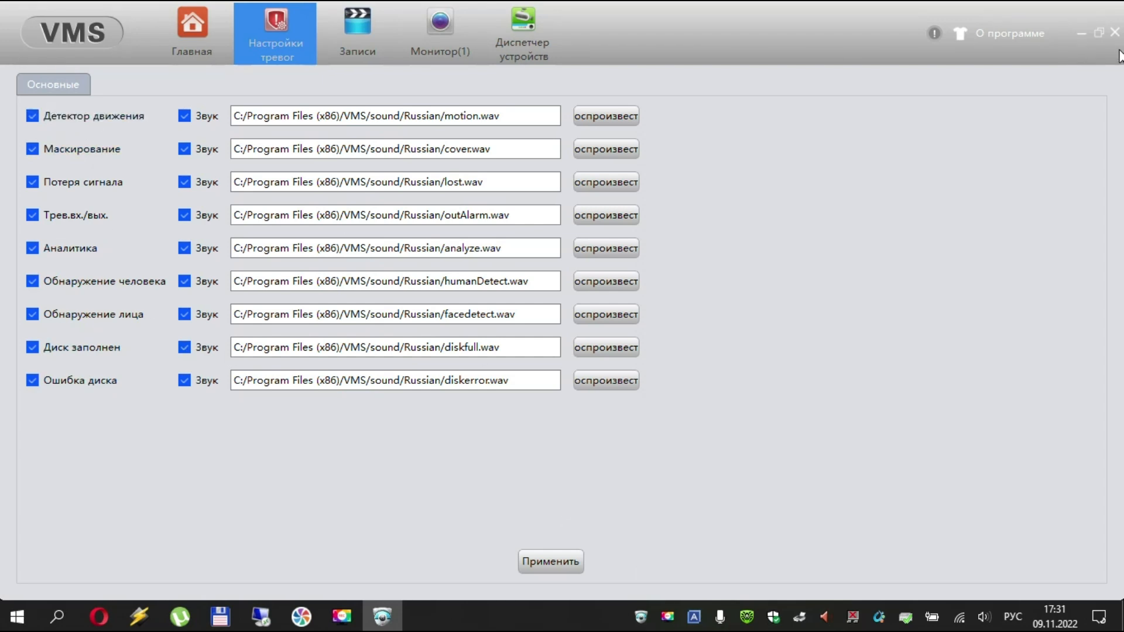
click(309, 12)
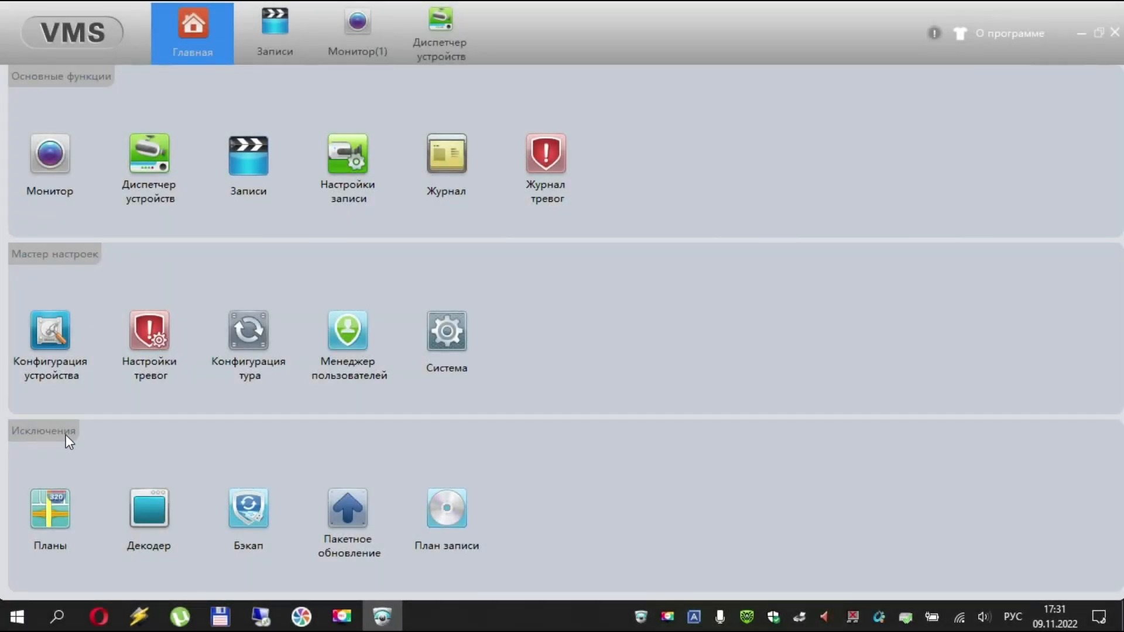
click(67, 503)
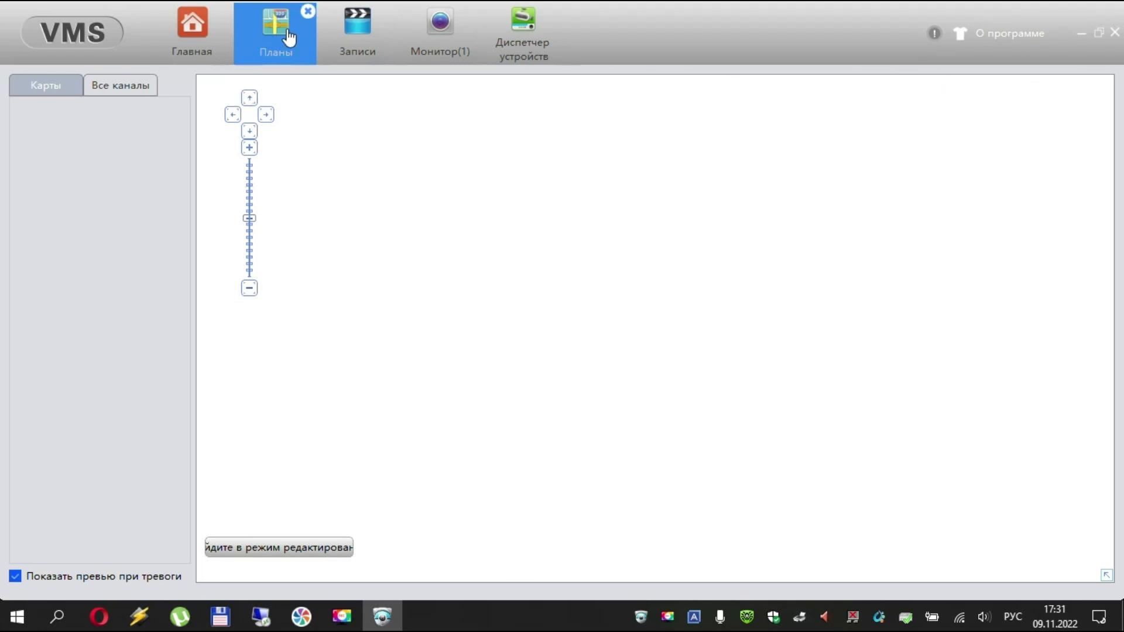
click(308, 11)
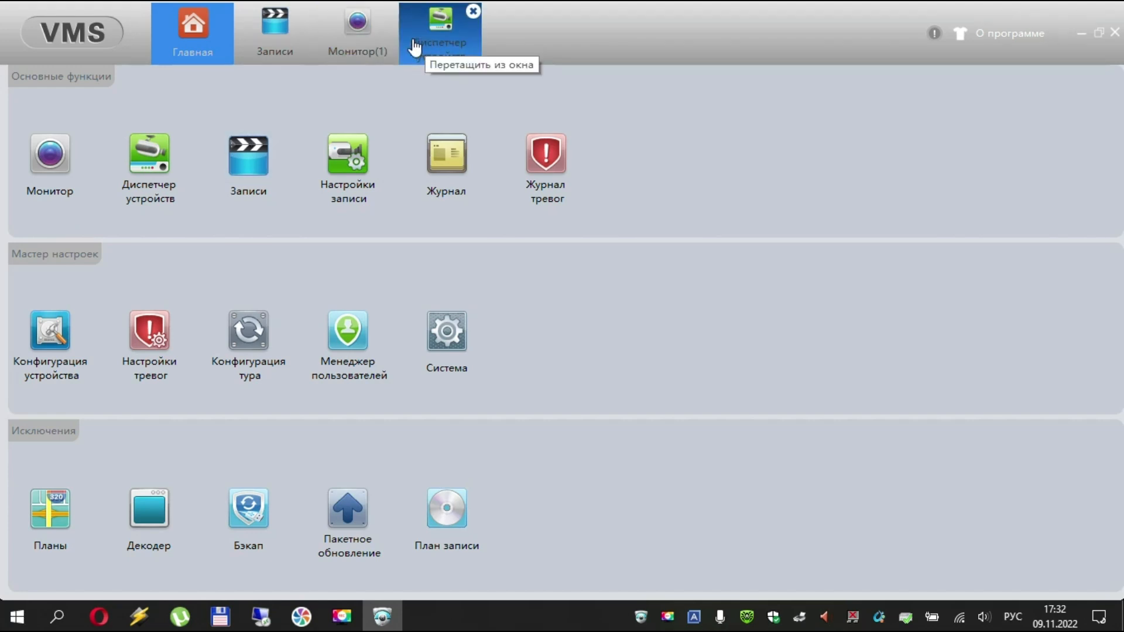
Revisit the live monitor, the recordings and the Dwor camera's network settings, and return to the live monitor
click(363, 44)
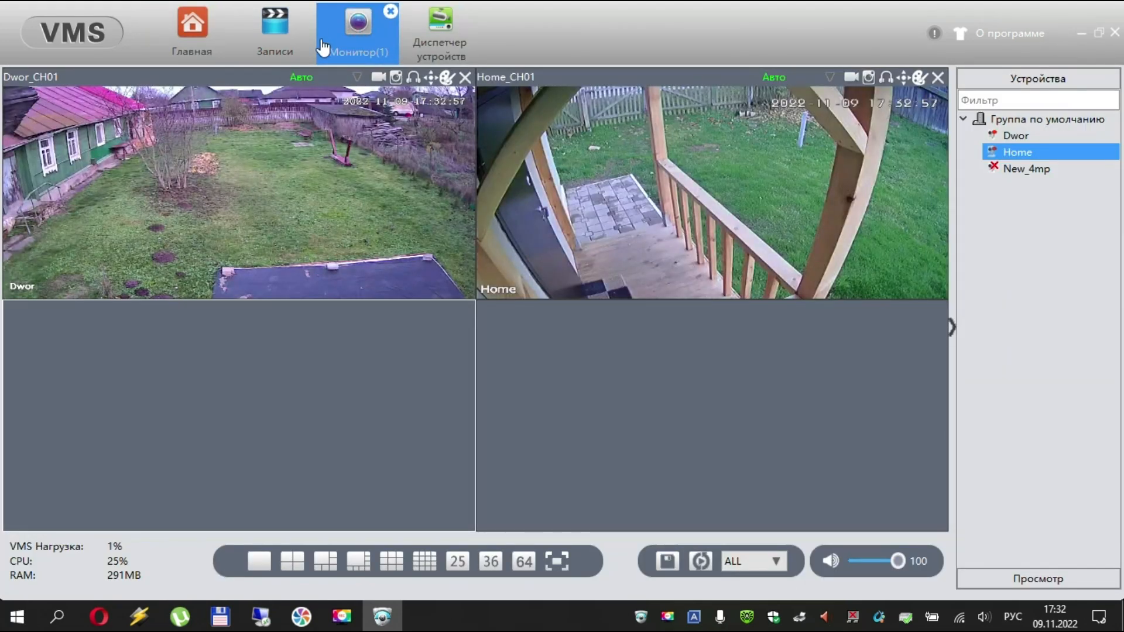
click(287, 35)
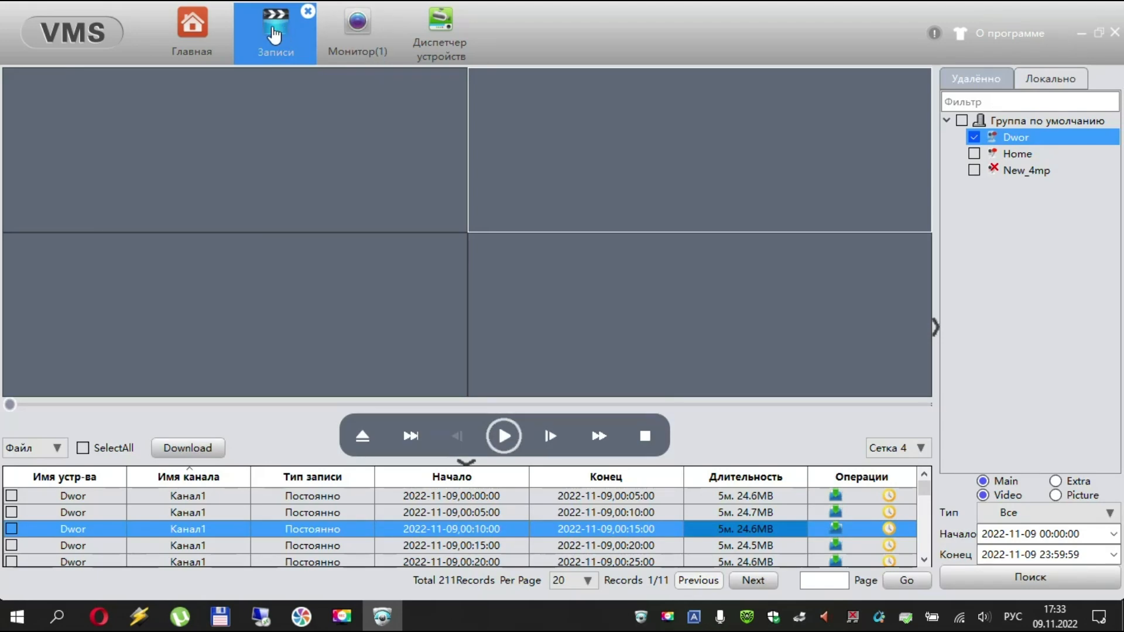
click(191, 29)
click(48, 331)
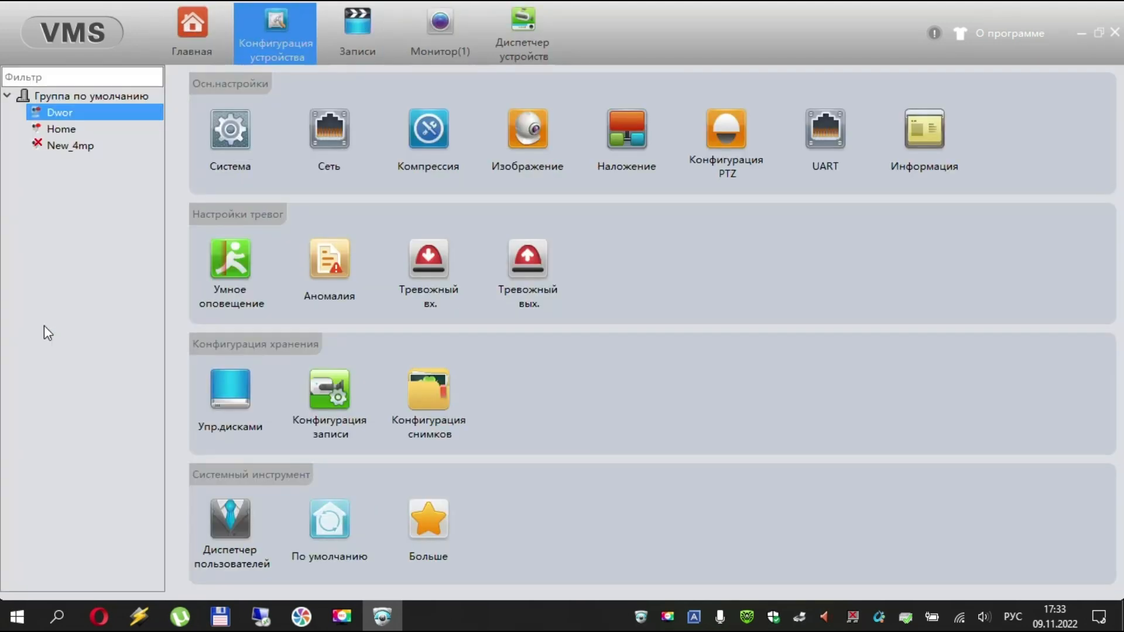
click(352, 129)
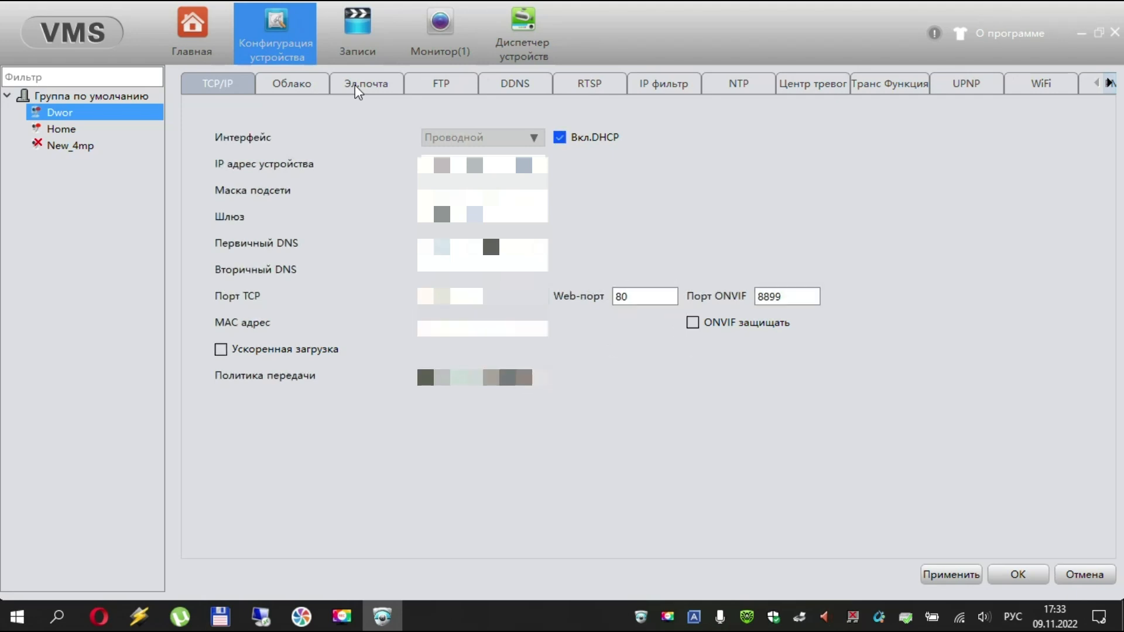
click(443, 31)
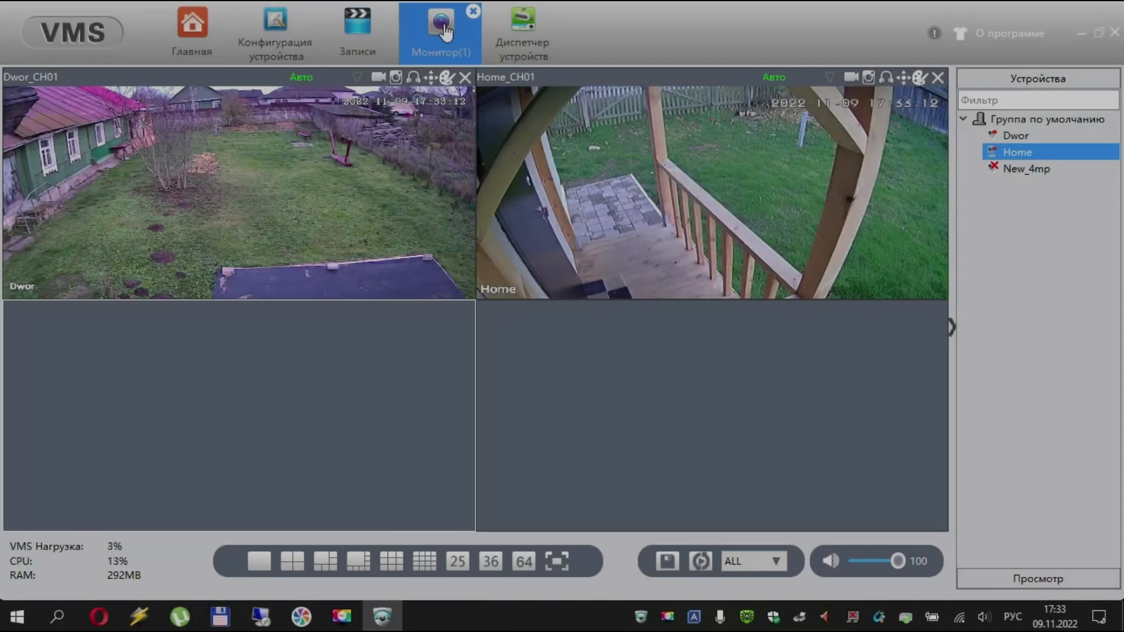